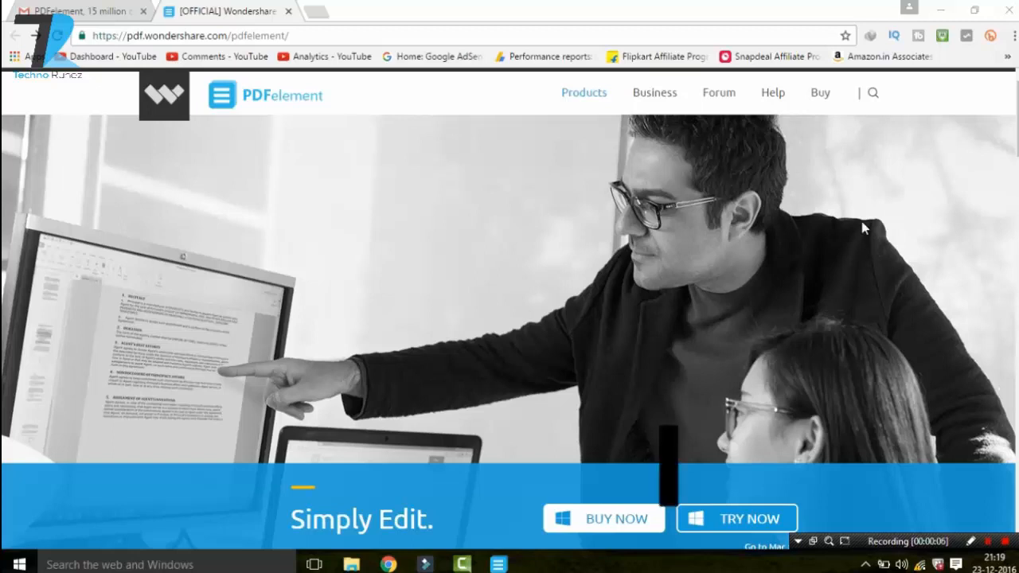
# - Examine the PDFelement product page, including its key features, additional features and customer reviews
pyautogui.scroll(-2, 509, 318)
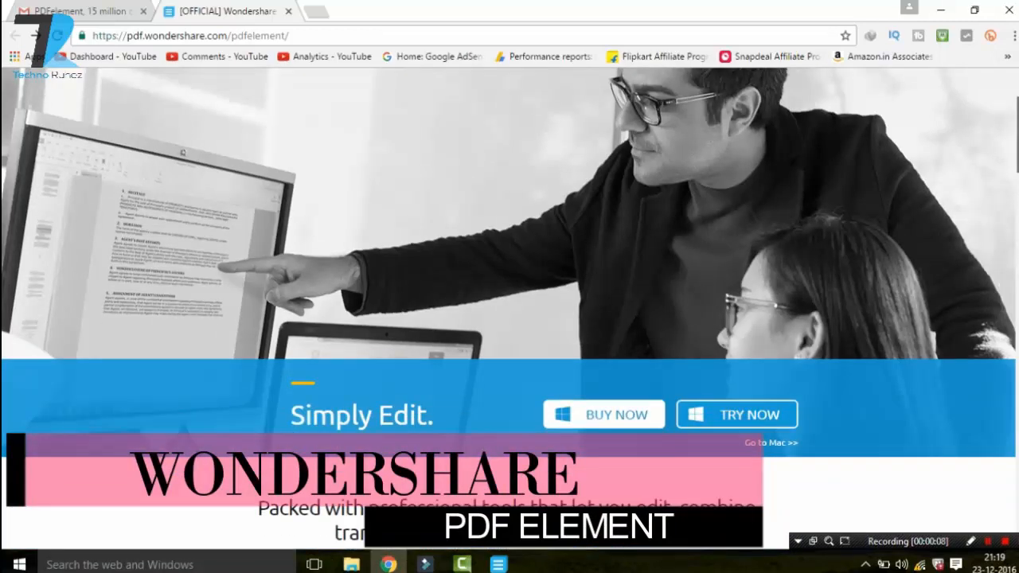
pyautogui.scroll(-1, 509, 303)
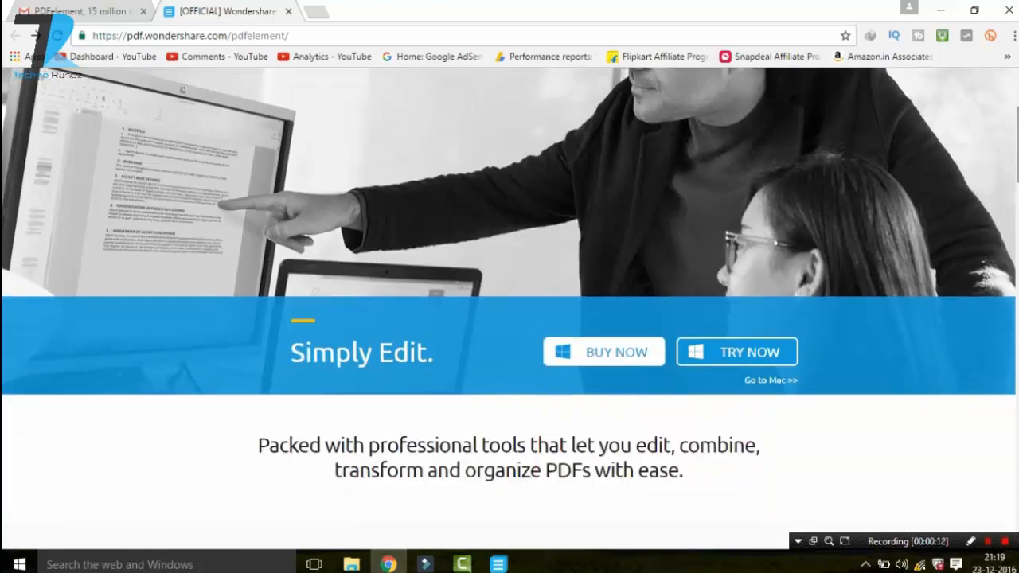
pyautogui.scroll(-3, 509, 319)
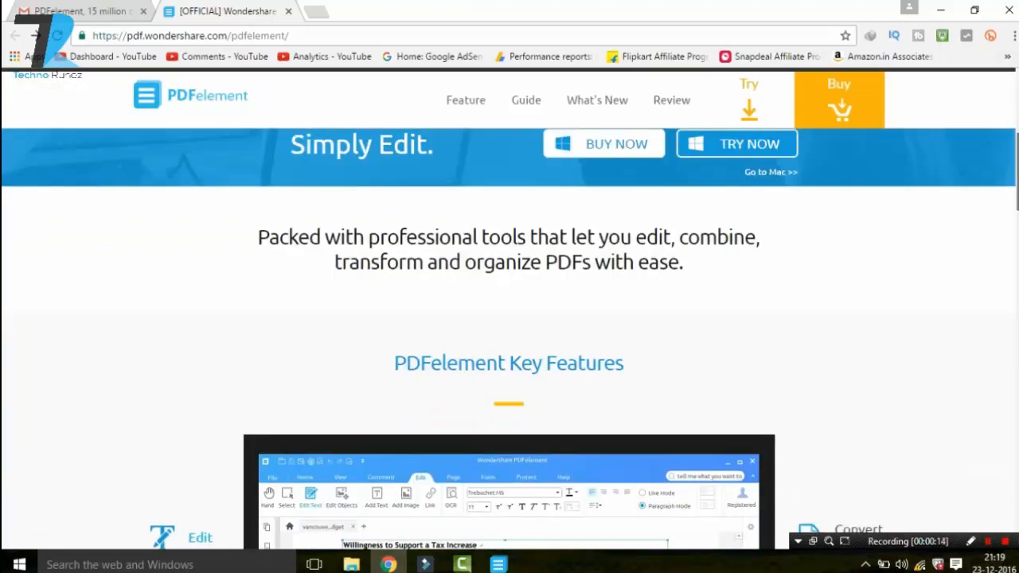
pyautogui.scroll(-4, 510, 339)
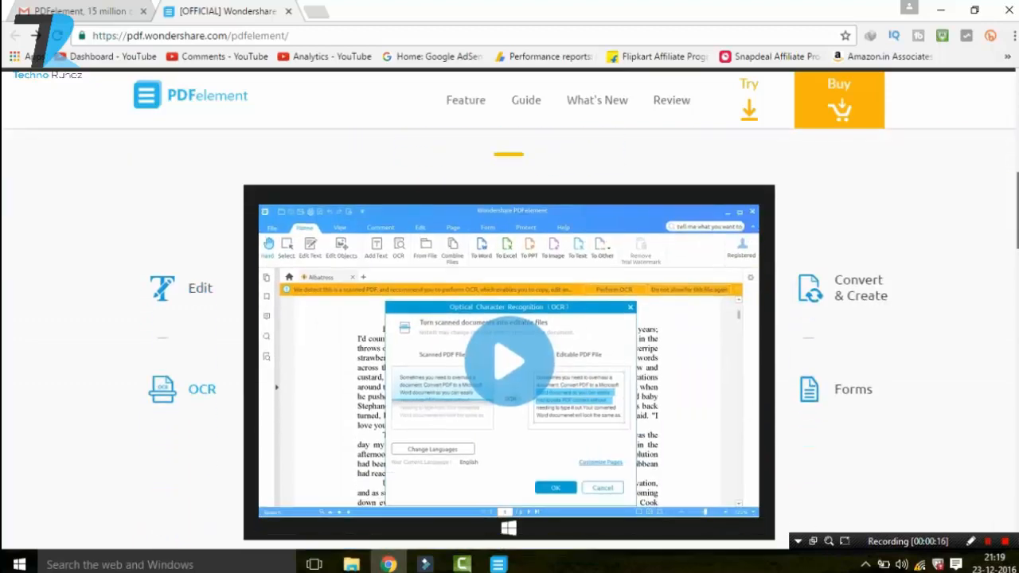
pyautogui.scroll(-2, 509, 339)
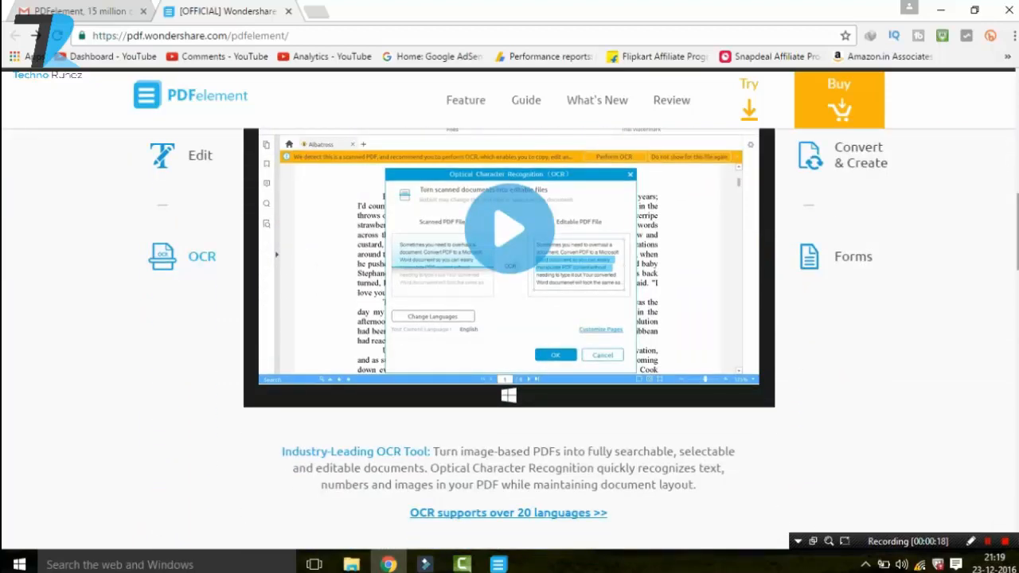
pyautogui.scroll(8, 510, 318)
pyautogui.scroll(-5, 509, 319)
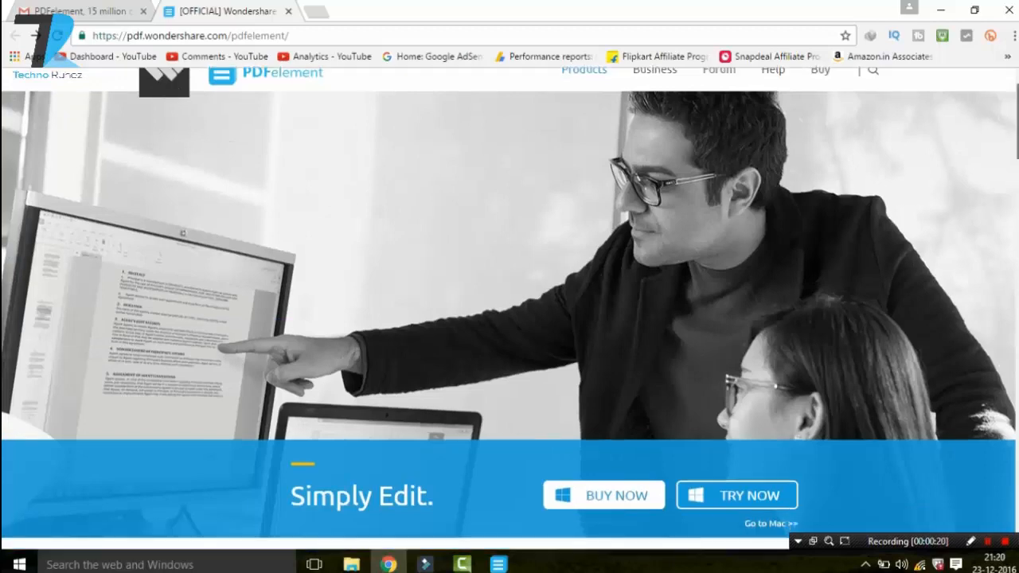
pyautogui.scroll(-1, 509, 318)
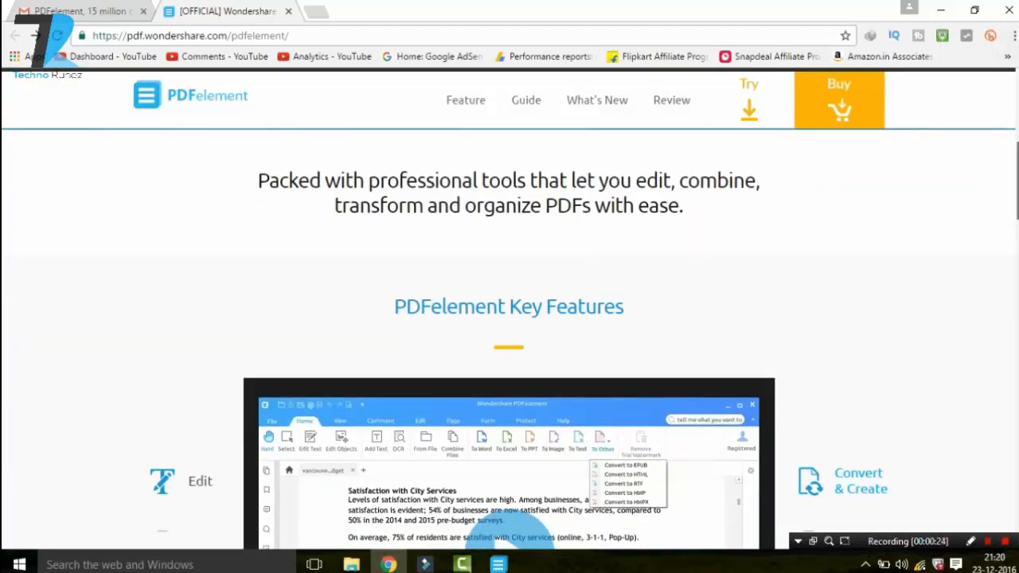
pyautogui.scroll(-2, 509, 318)
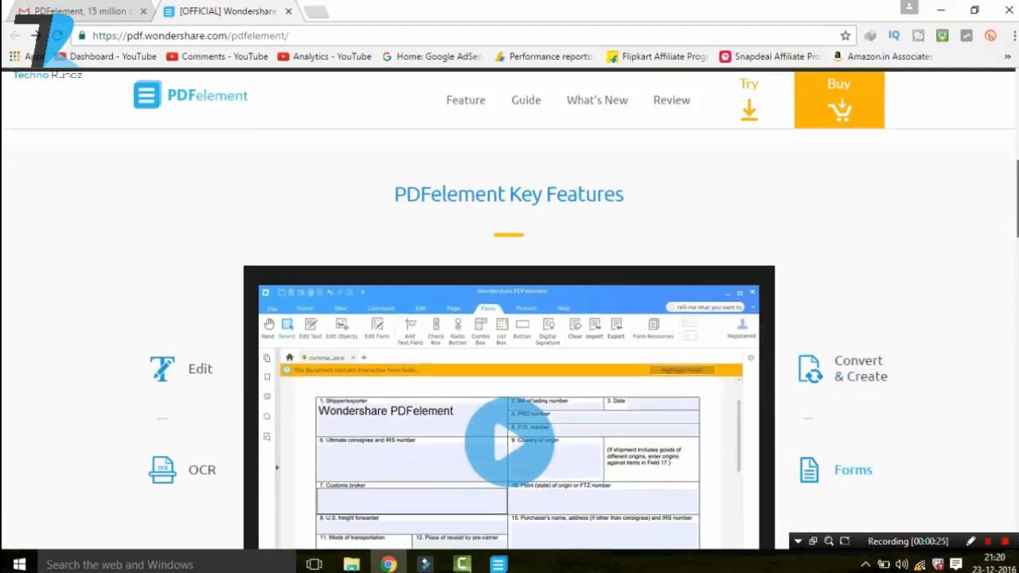
pyautogui.scroll(-1, 509, 318)
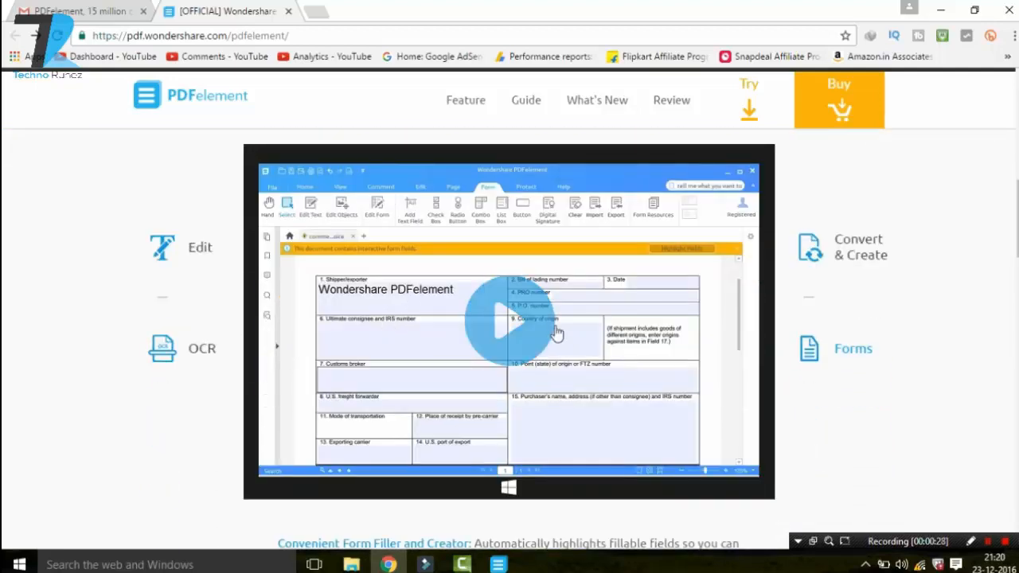
pyautogui.scroll(-6, 521, 344)
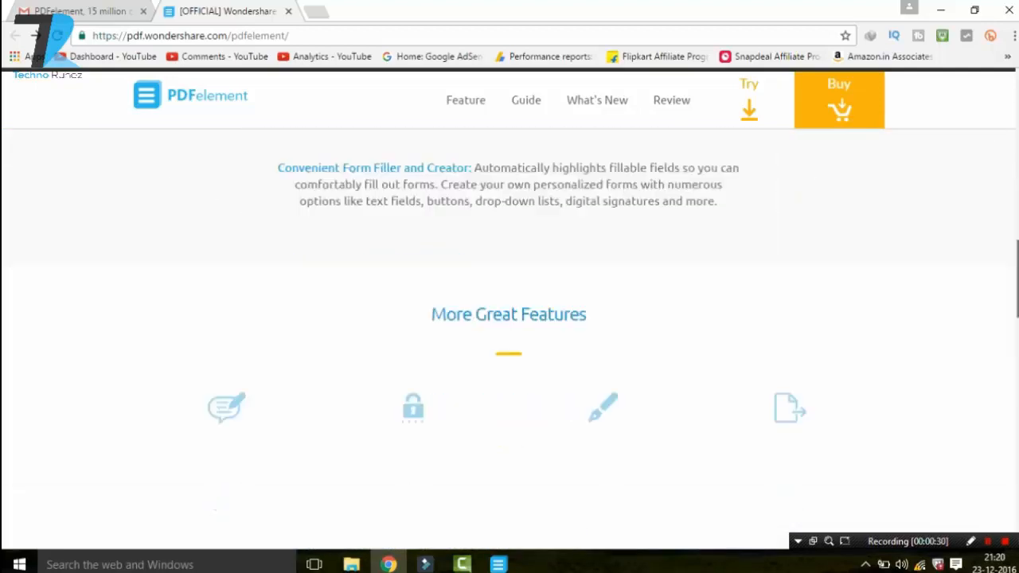
pyautogui.scroll(1, 339, 462)
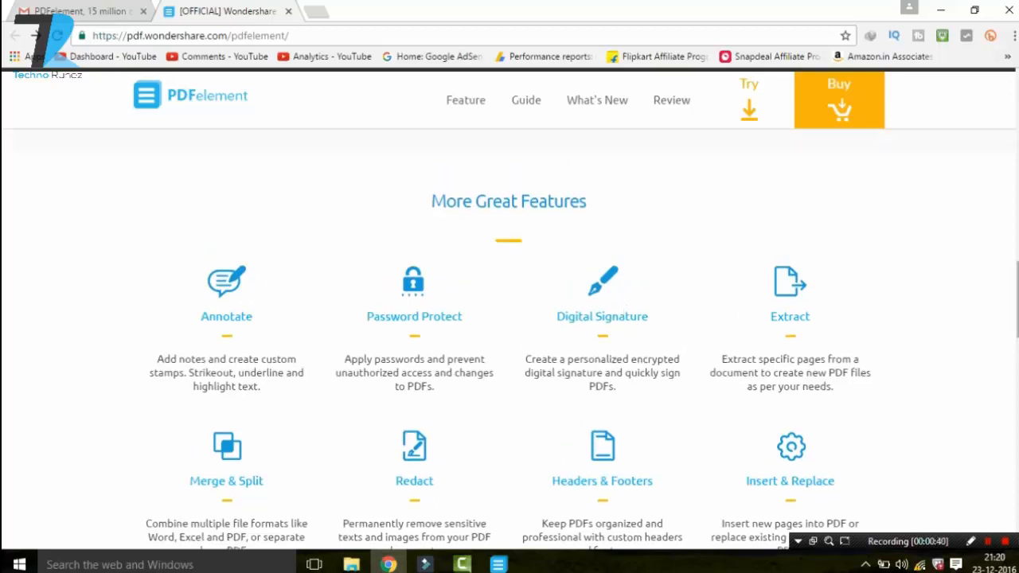
pyautogui.scroll(-2, 557, 358)
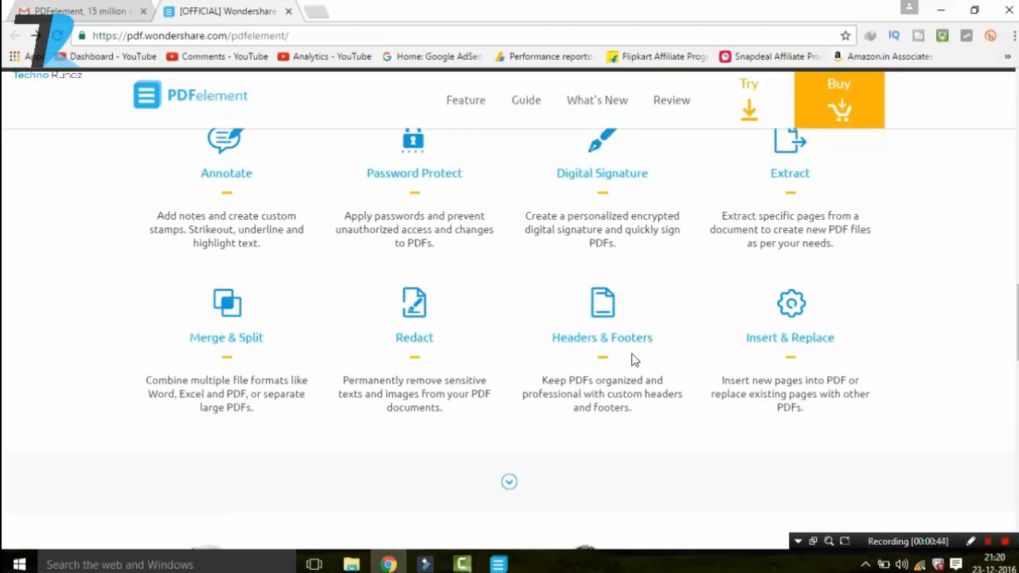
pyautogui.scroll(-1, 875, 350)
pyautogui.scroll(-3, 935, 358)
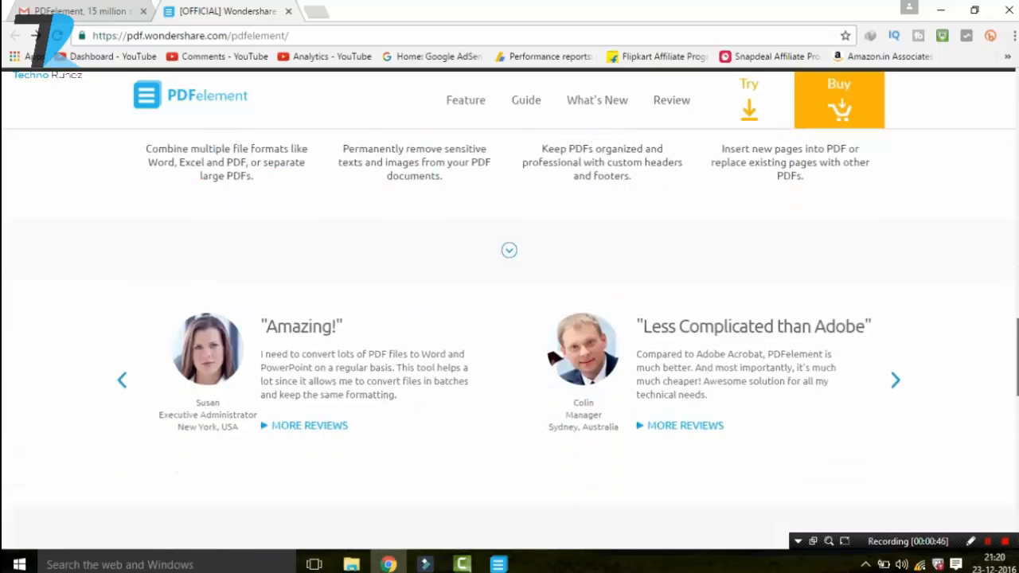
pyautogui.scroll(10, 509, 311)
pyautogui.scroll(-3, 669, 156)
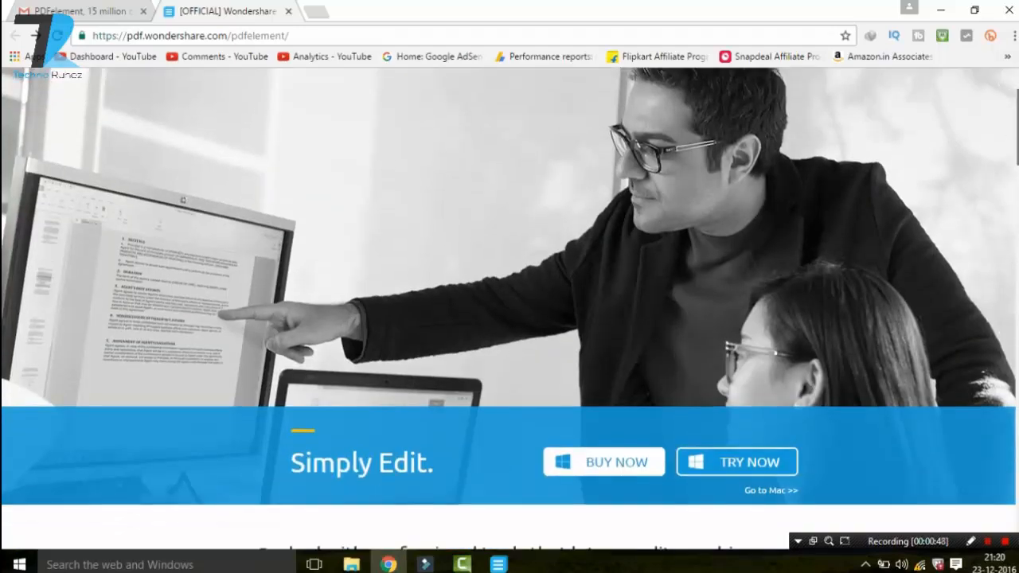
pyautogui.scroll(3, 669, 156)
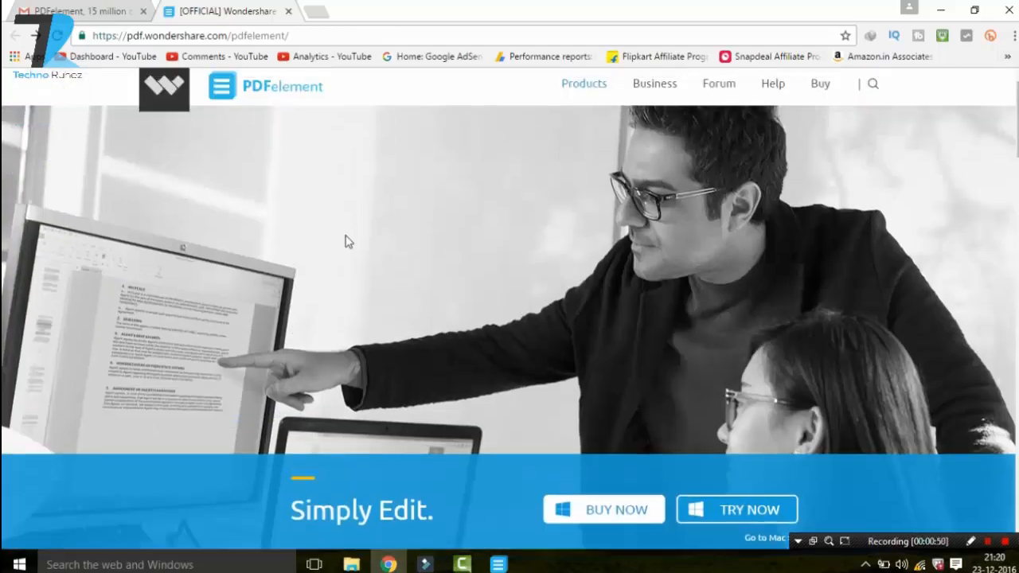
pyautogui.scroll(-3, 772, 350)
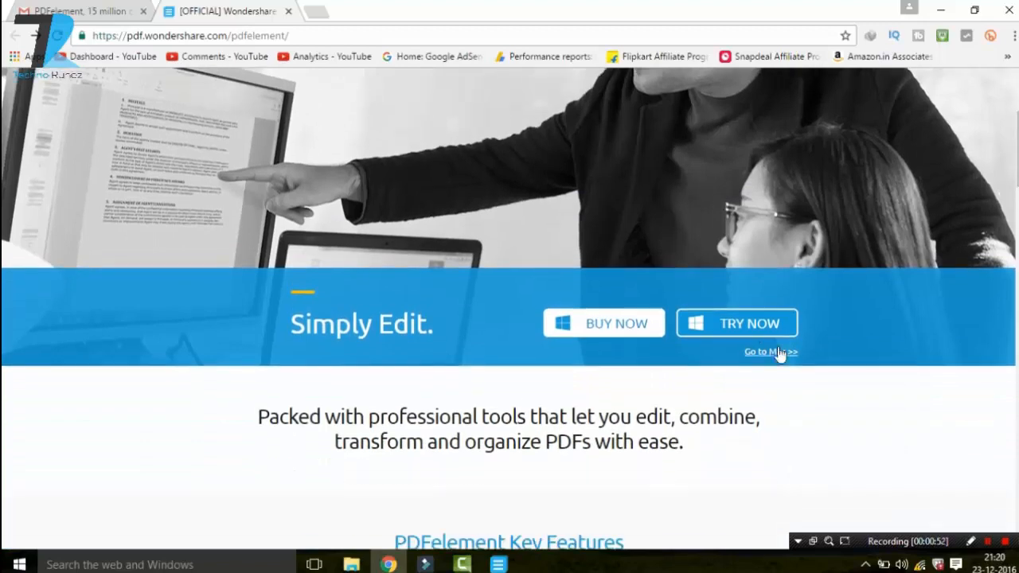
# - Review the purchase options for the Standard, Professional and Volume License editions, and return to the product page
pyautogui.click(633, 332)
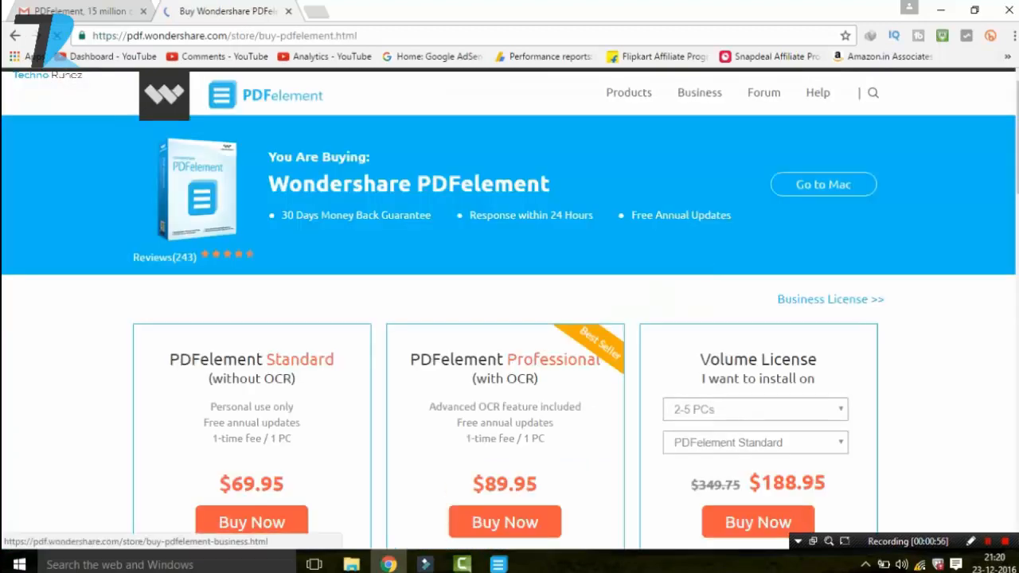
pyautogui.scroll(-1, 635, 444)
pyautogui.scroll(-2, 177, 453)
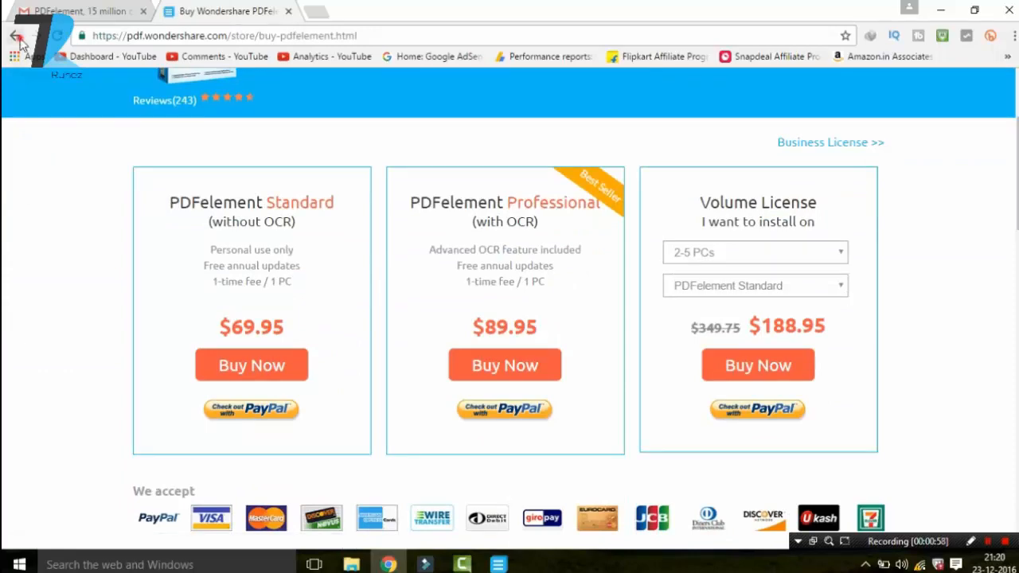
pyautogui.scroll(-2, 700, 258)
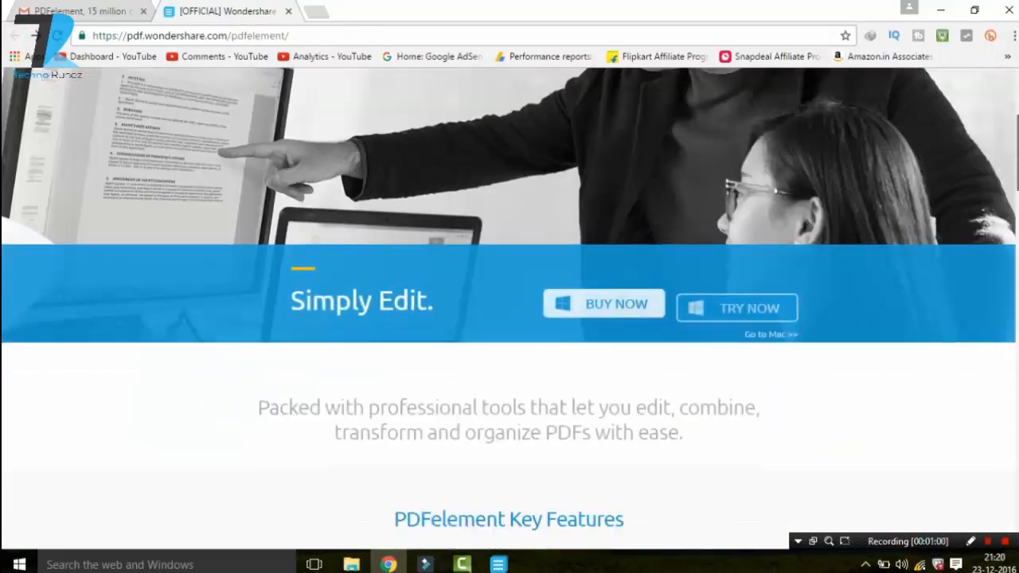
pyautogui.scroll(4, 716, 231)
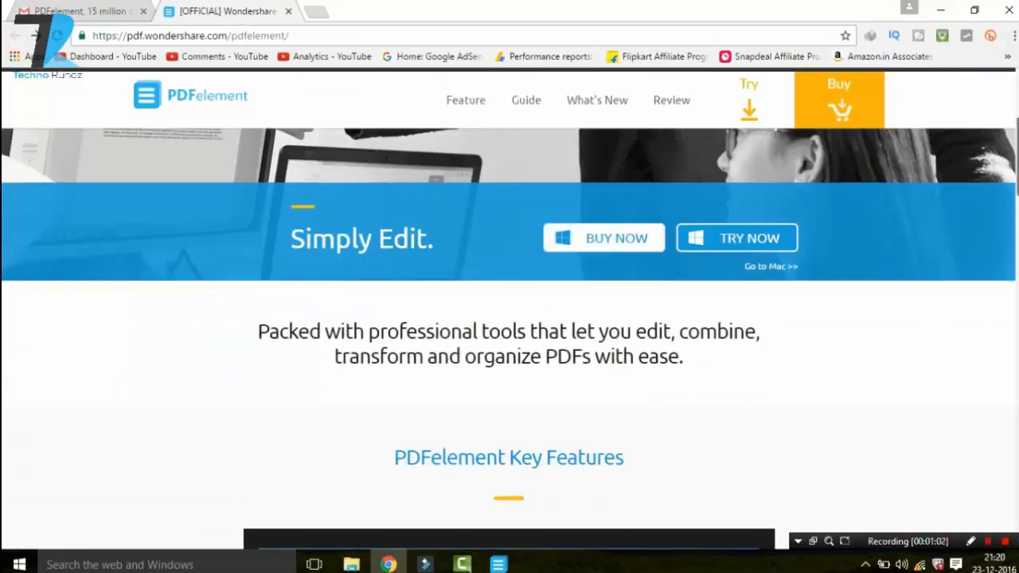
# - Minimize the browser and switch to the PDFelement desktop application
pyautogui.click(940, 9)
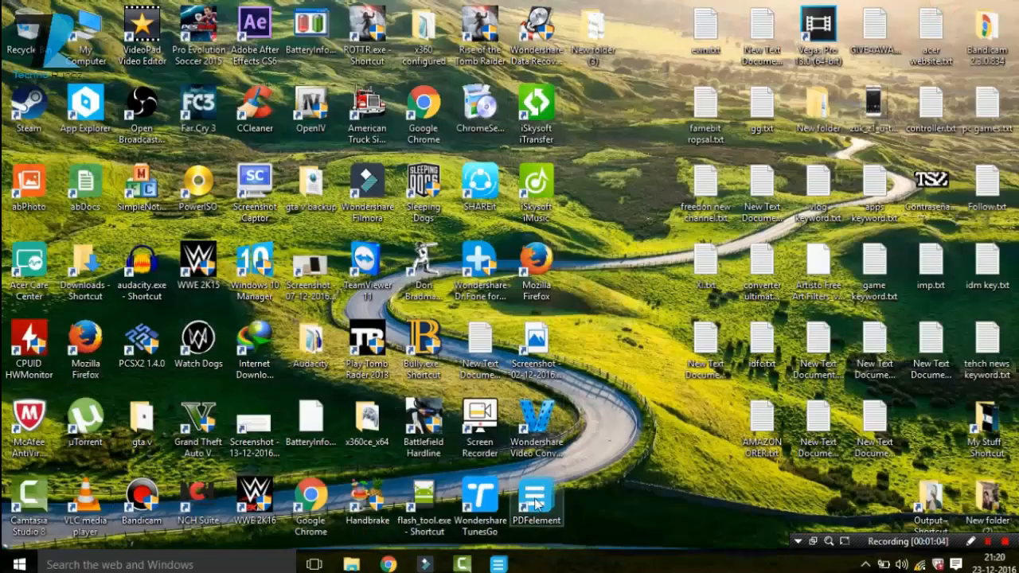
pyautogui.click(513, 565)
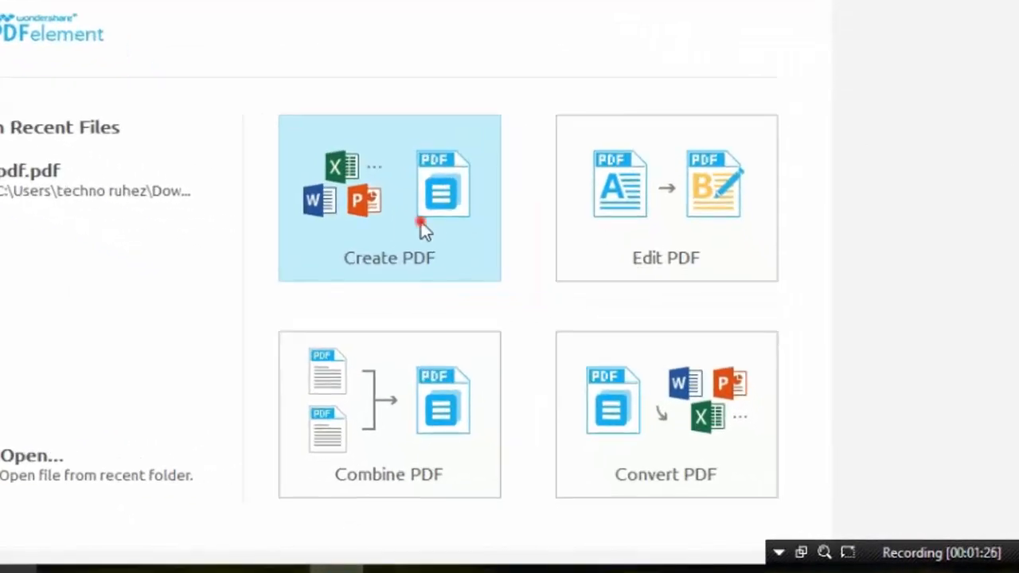
pyautogui.click(421, 222)
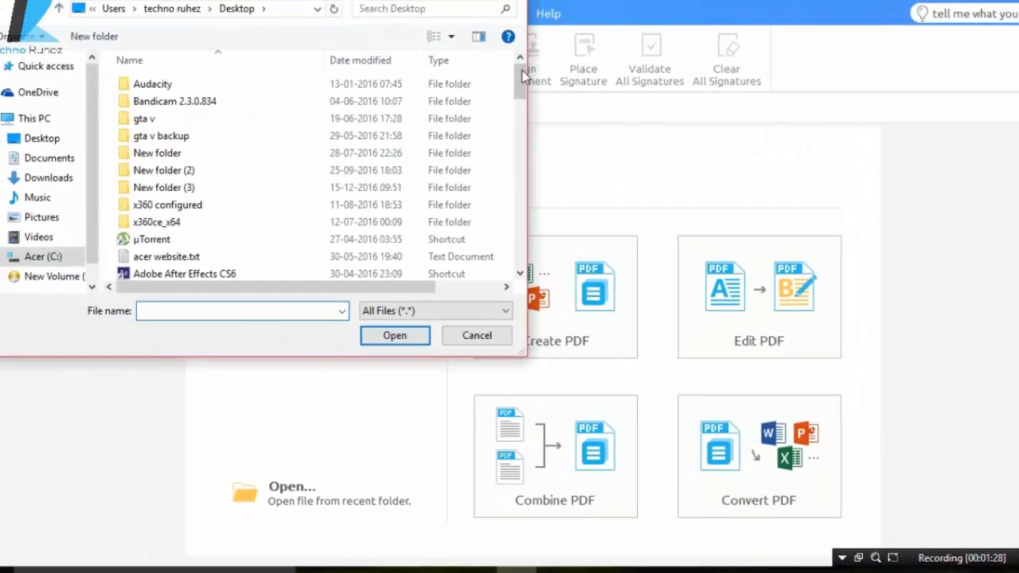
pyautogui.moveTo(522, 74); pyautogui.dragTo(519, 197)
pyautogui.click(515, 3)
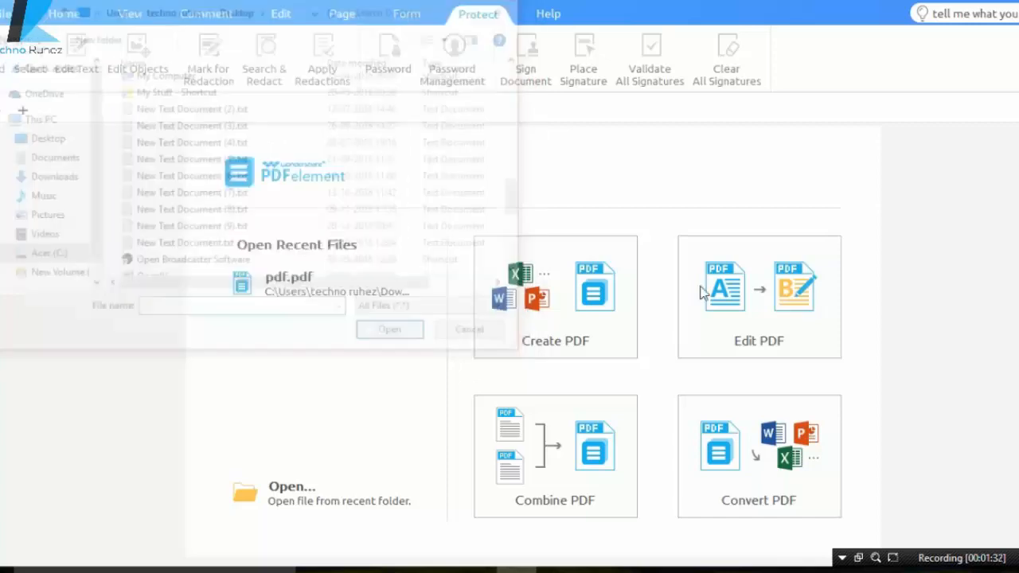
pyautogui.click(766, 305)
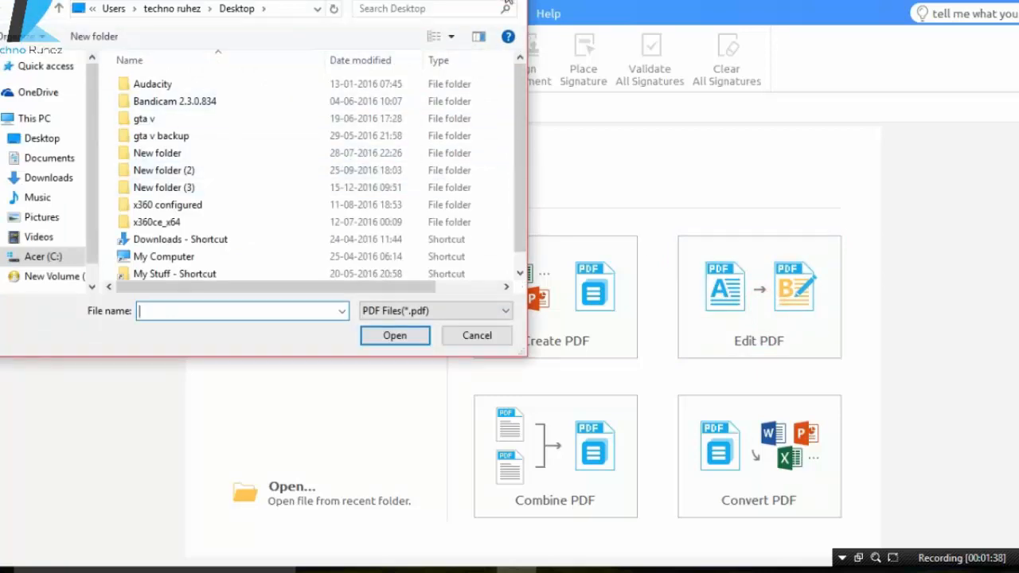
pyautogui.press('Escape')
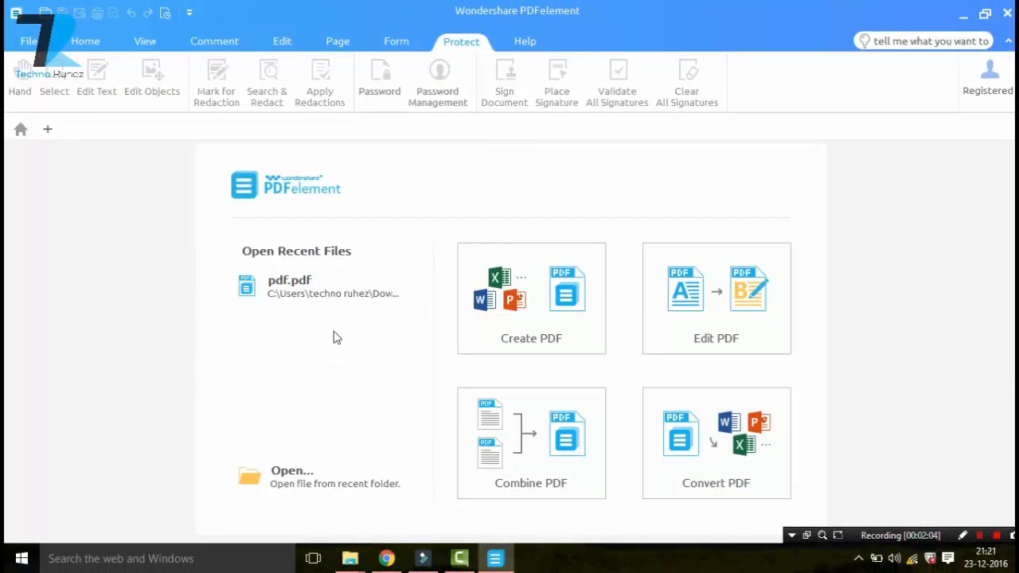
# - Open pdf.pdf from the recent files and view its first page
pyautogui.click(318, 291)
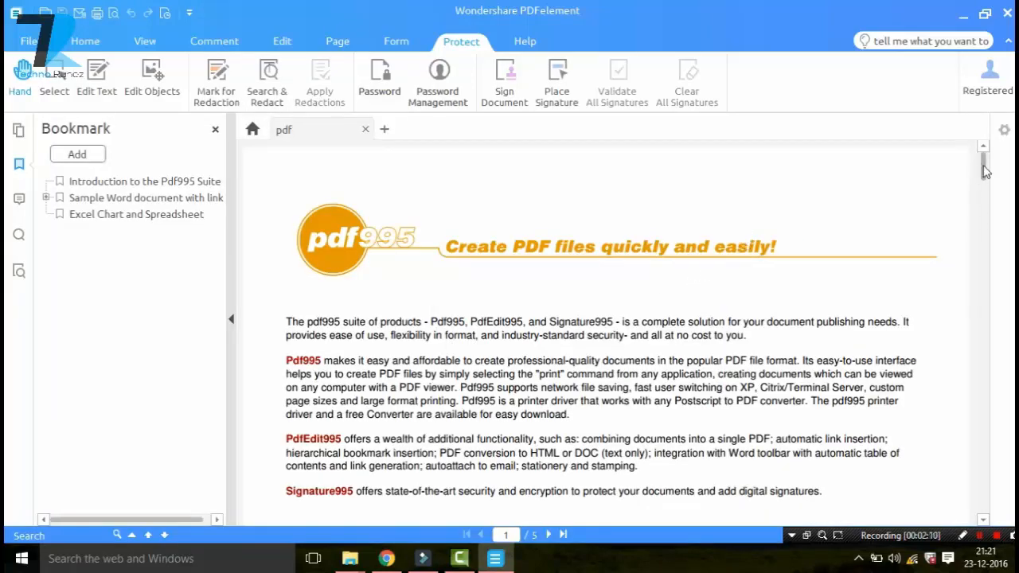
pyautogui.moveTo(984, 171)
pyautogui.mouseDown()
pyautogui.moveTo(972, 431)
pyautogui.moveTo(977, 167)
pyautogui.mouseUp()
# - Edit the first body paragraph, inserting "jygjhgjhhj" after "pdf9" in its first "pdf995"
pyautogui.click(88, 42)
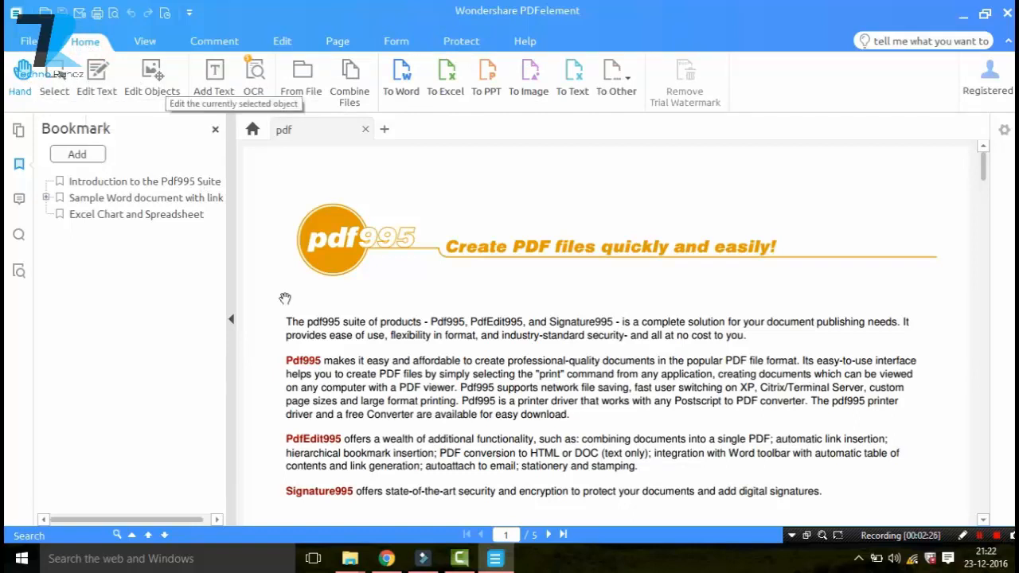
pyautogui.click(96, 76)
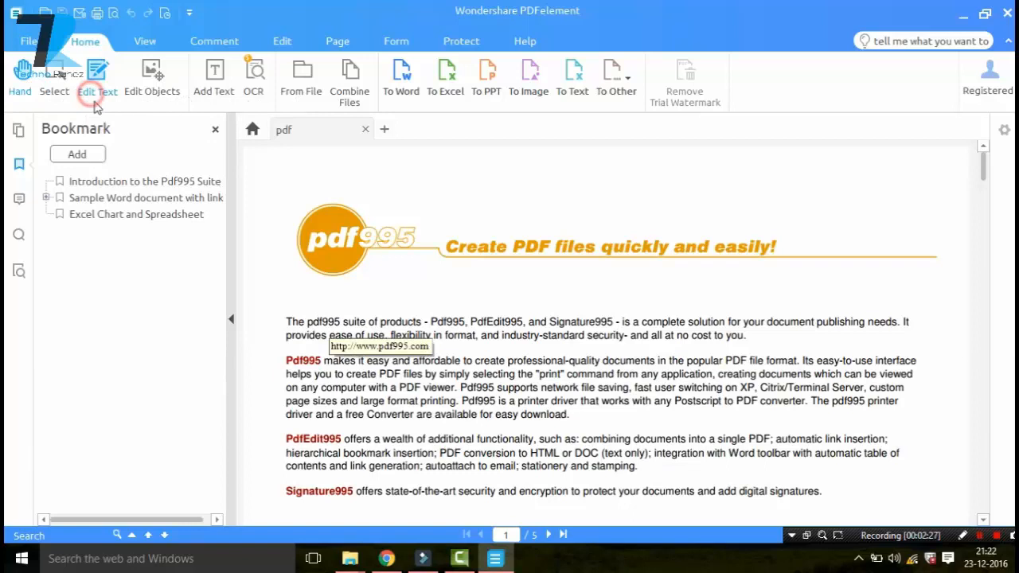
pyautogui.click(330, 322)
pyautogui.click(330, 322)
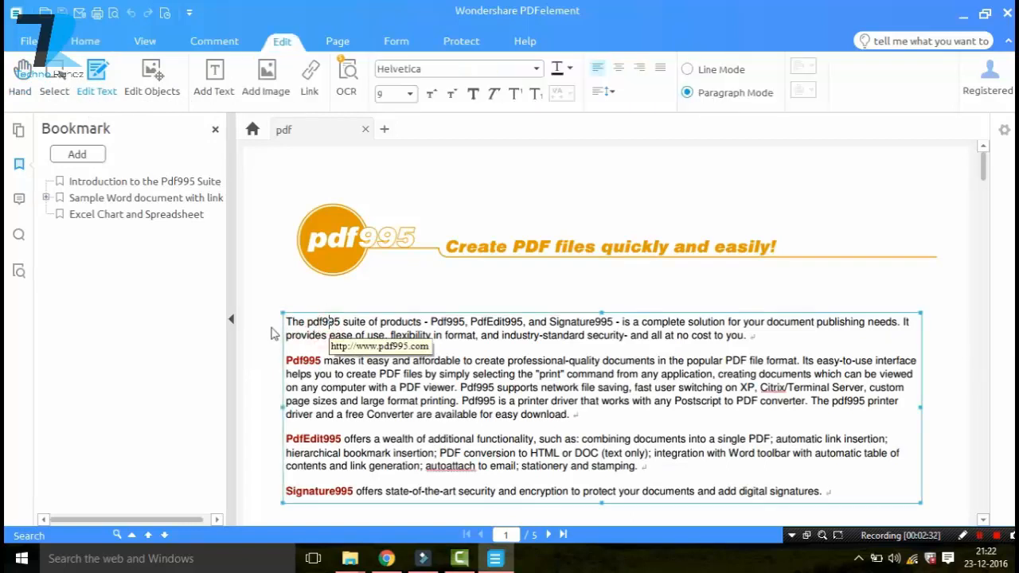
pyautogui.write('jygjhgjhhj')
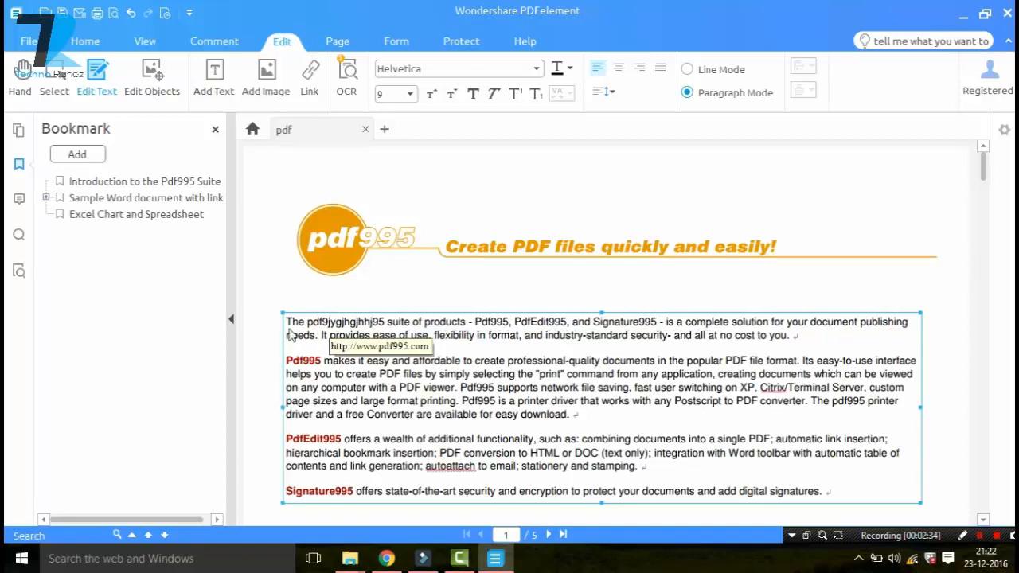
# - Enlarge the middle digit 9 of the pdf995 logo as an object, and switch to the Select tool
pyautogui.click(151, 74)
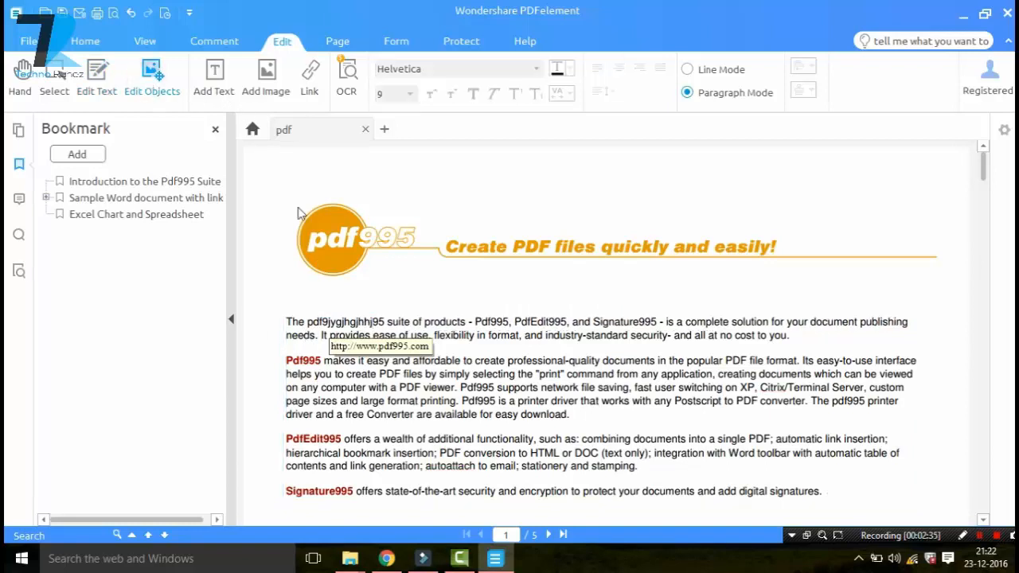
pyautogui.click(382, 233)
pyautogui.moveTo(398, 250); pyautogui.dragTo(414, 277)
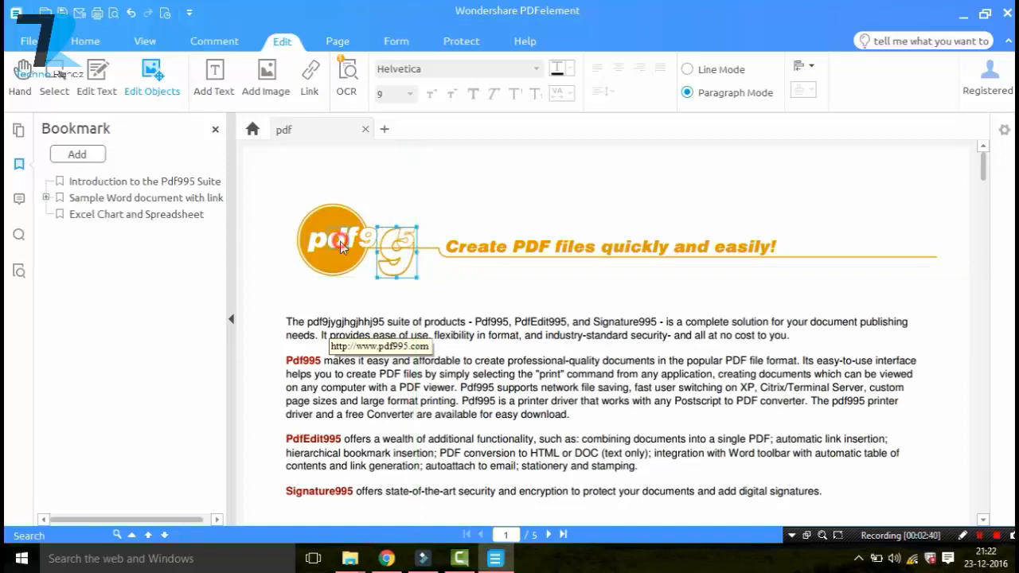
pyautogui.moveTo(319, 213); pyautogui.dragTo(333, 239)
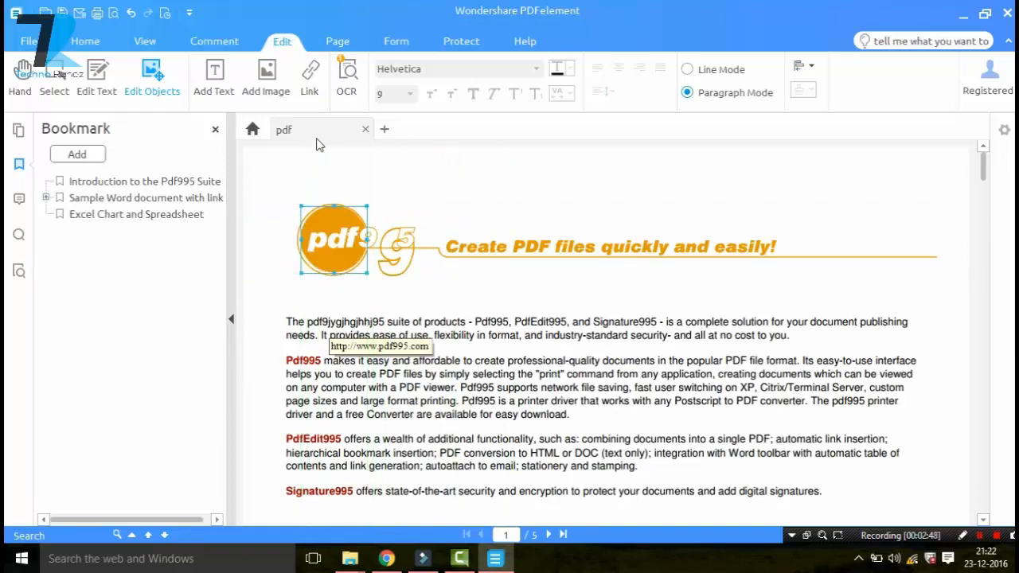
pyautogui.click(56, 80)
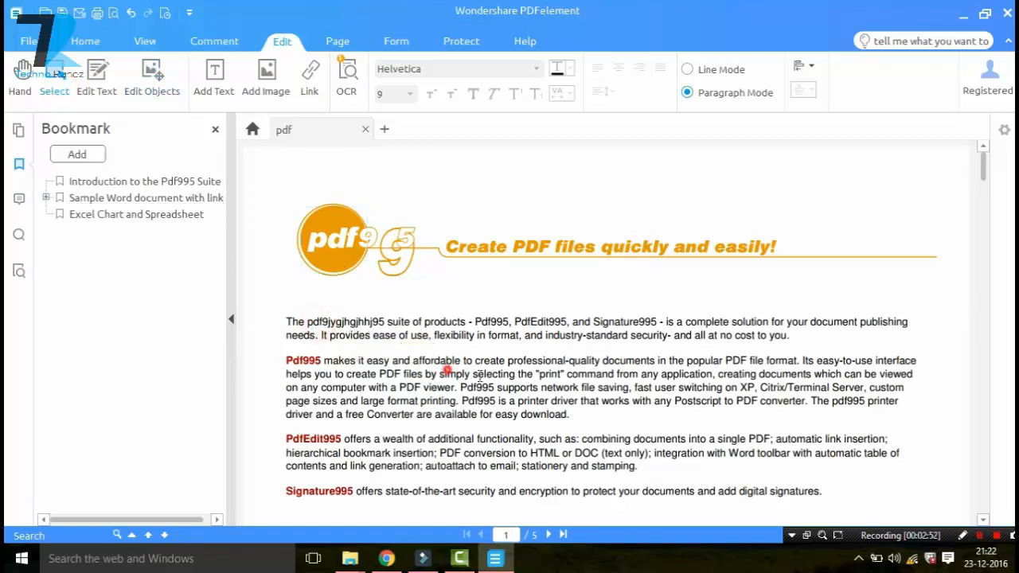
pyautogui.moveTo(442, 373); pyautogui.dragTo(458, 387)
pyautogui.click(546, 400)
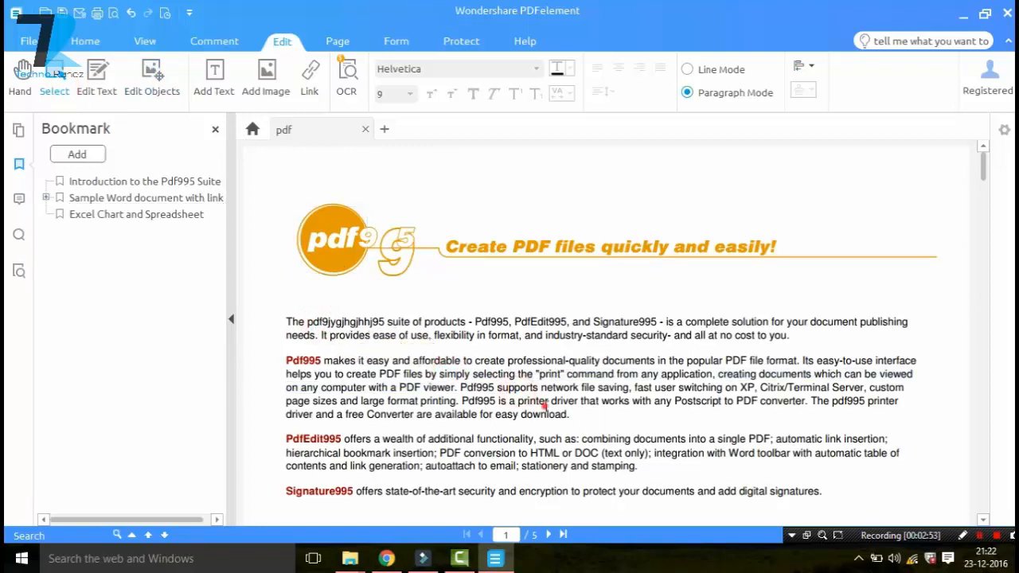
pyautogui.rightClick(421, 364)
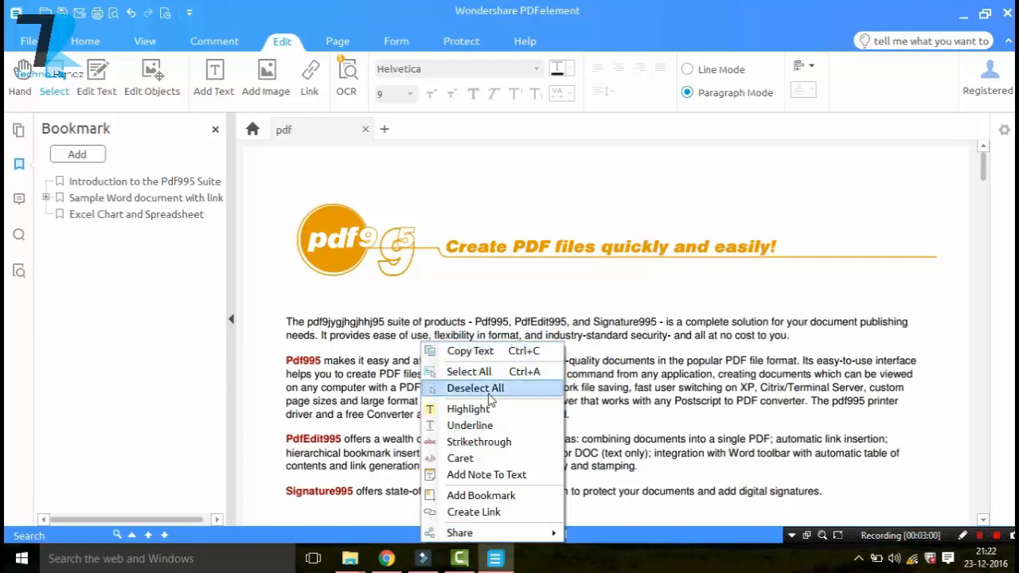
pyautogui.click(365, 371)
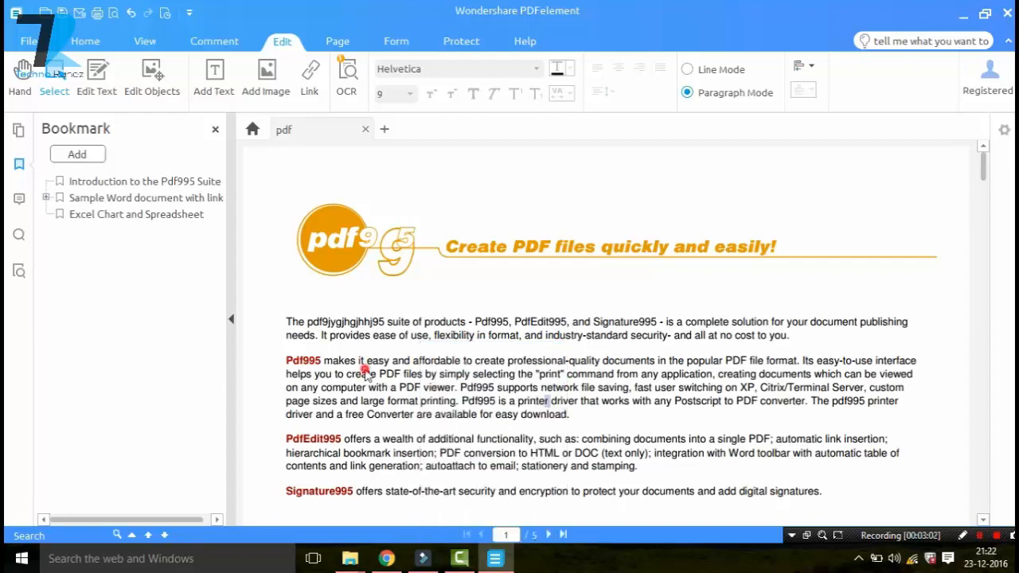
# - Highlight the text "j95 suite of products - Pdf9" in the first line of the body text
pyautogui.moveTo(367, 316); pyautogui.dragTo(484, 320)
pyautogui.rightClick(427, 320)
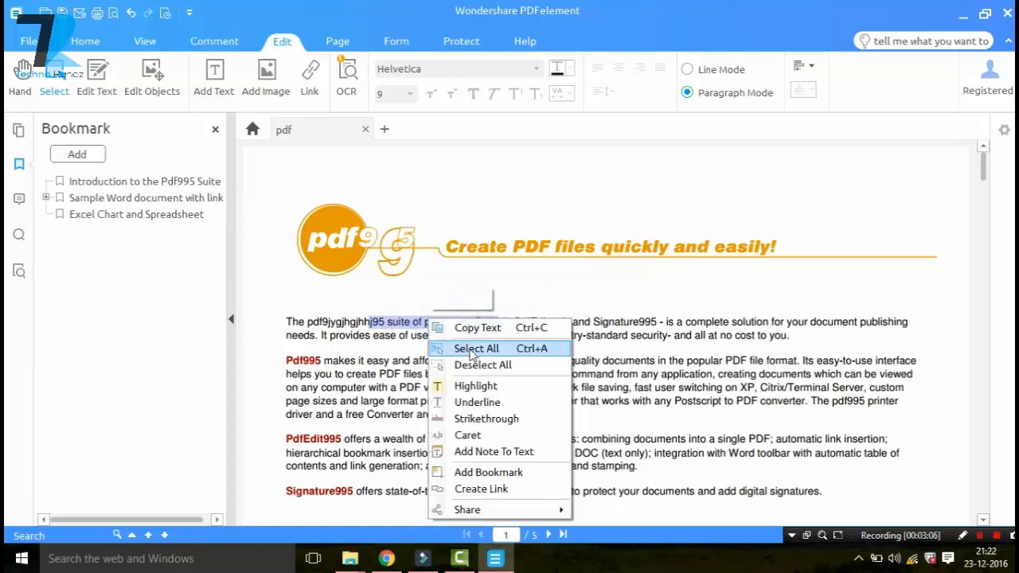
pyautogui.click(482, 384)
pyautogui.click(417, 345)
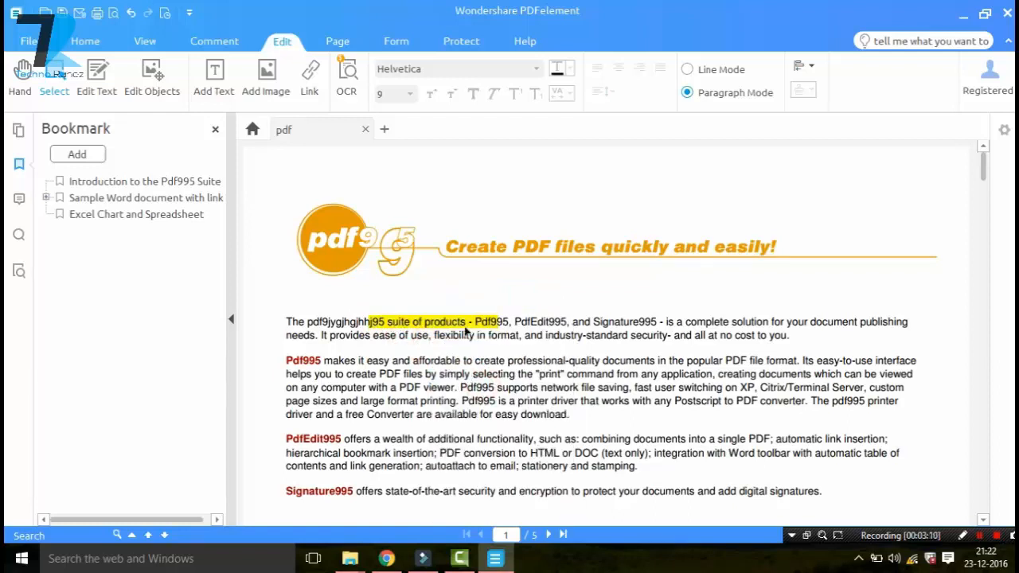
pyautogui.click(22, 73)
pyautogui.moveTo(293, 347); pyautogui.dragTo(293, 244)
pyautogui.scroll(2, 351, 334)
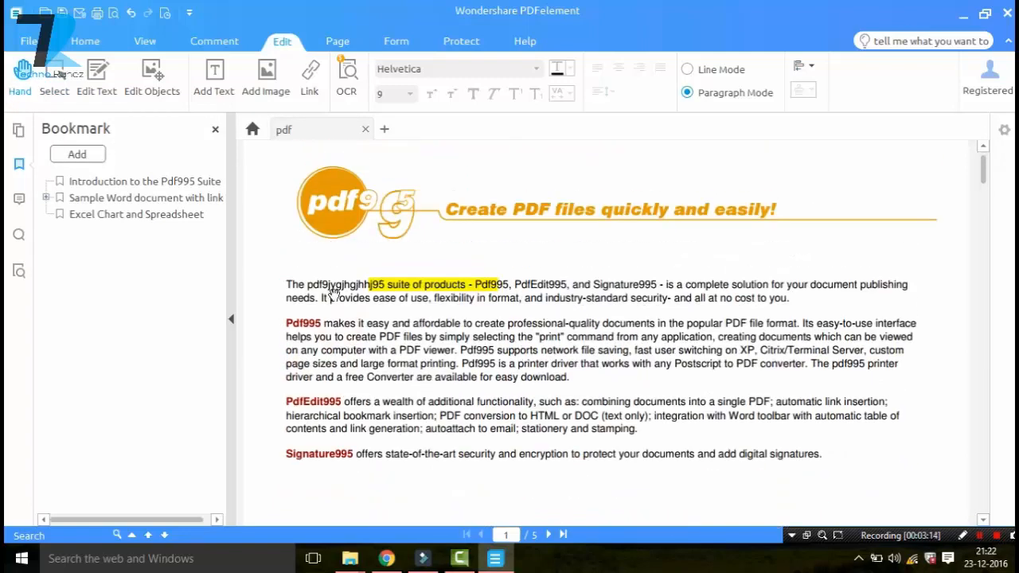
pyautogui.moveTo(322, 285); pyautogui.dragTo(324, 325)
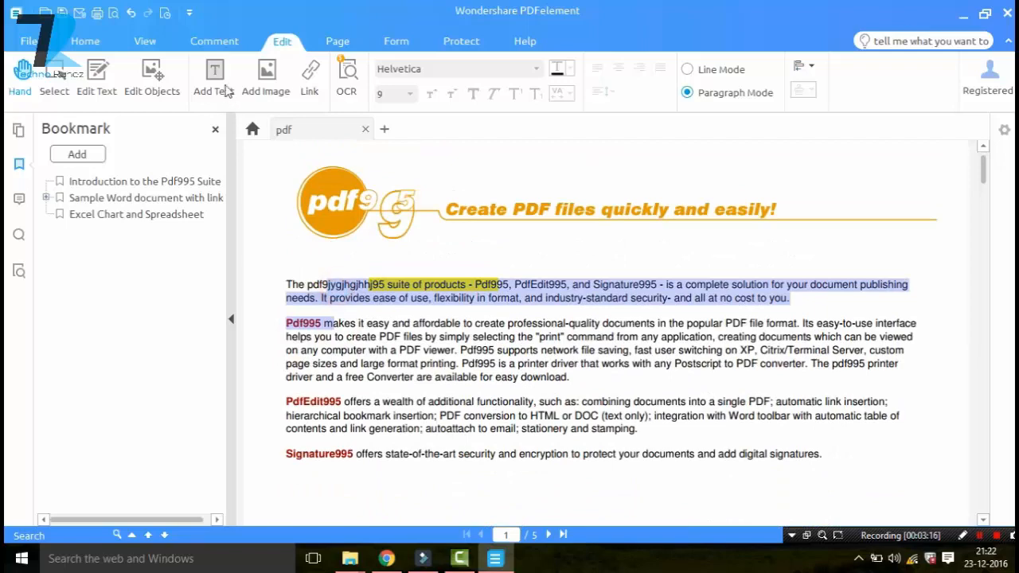
# - Insert the picture 20161223_172801.jpg from the Downloads folder onto the first page
pyautogui.click(269, 76)
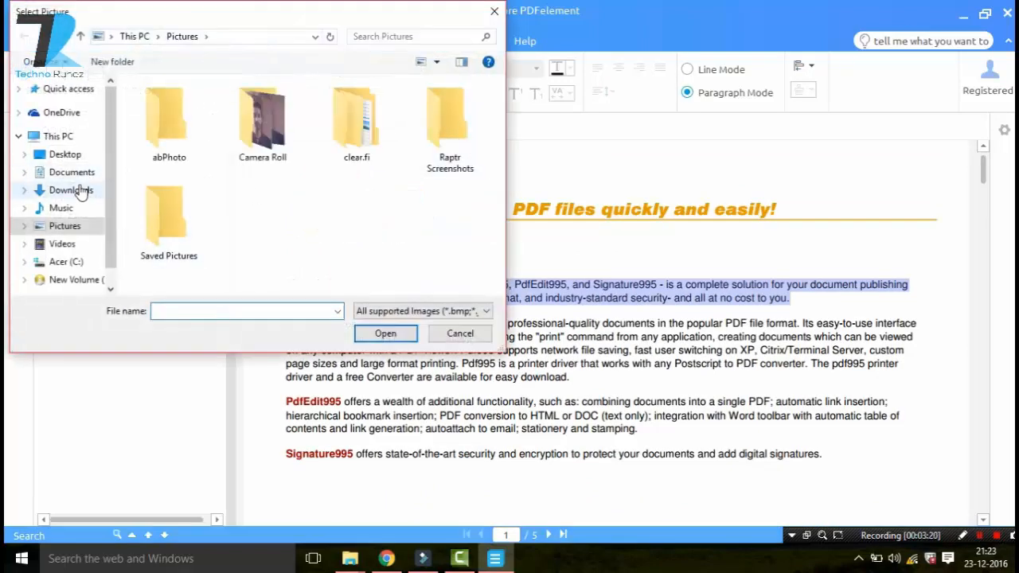
pyautogui.click(82, 195)
pyautogui.moveTo(500, 128); pyautogui.dragTo(500, 249)
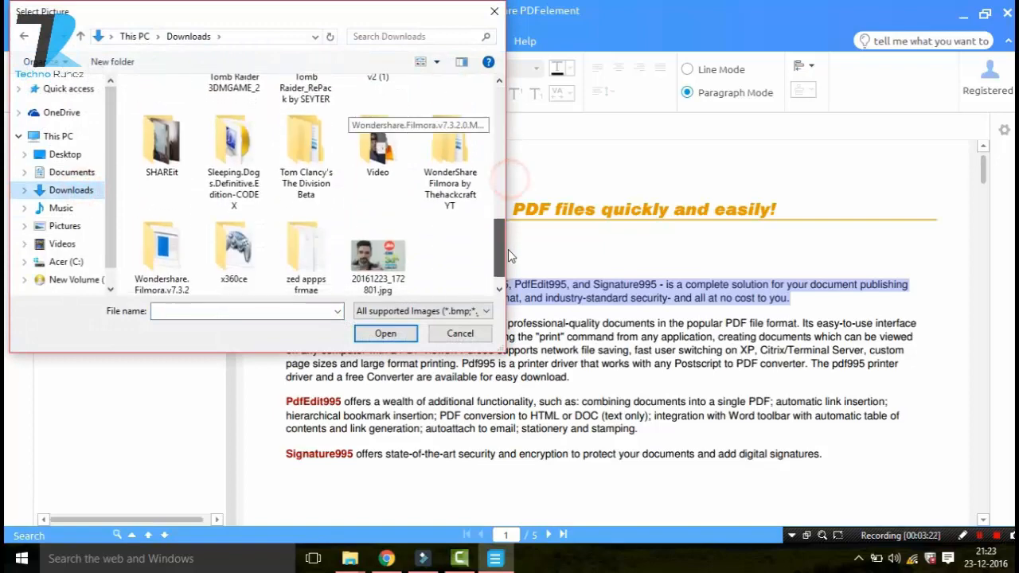
pyautogui.doubleClick(408, 256)
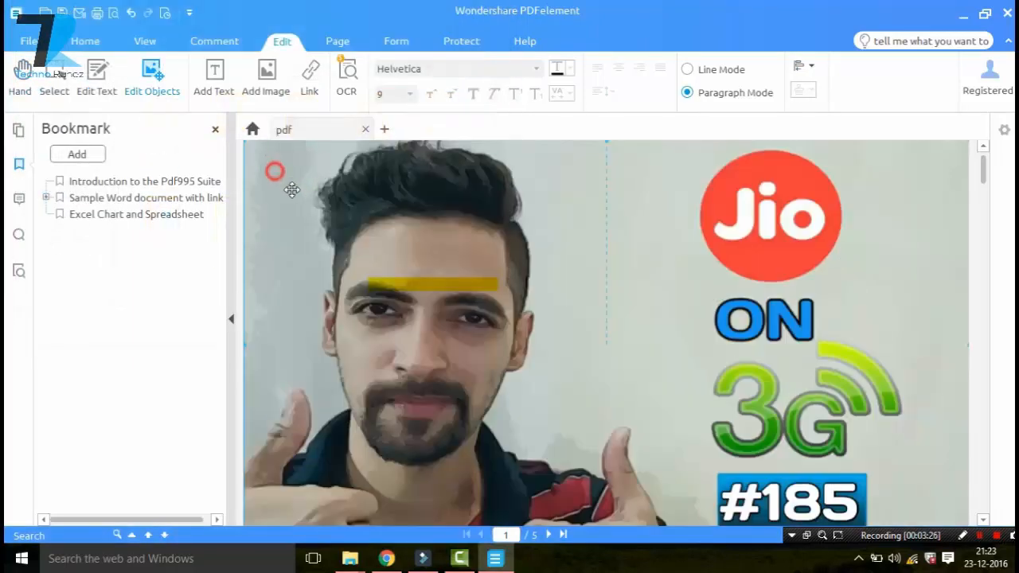
# - Shrink the inserted picture to a small thumbnail and place it over the orange circle of the pdf995 logo
pyautogui.moveTo(273, 168); pyautogui.dragTo(720, 450)
pyautogui.moveTo(455, 263); pyautogui.dragTo(390, 239)
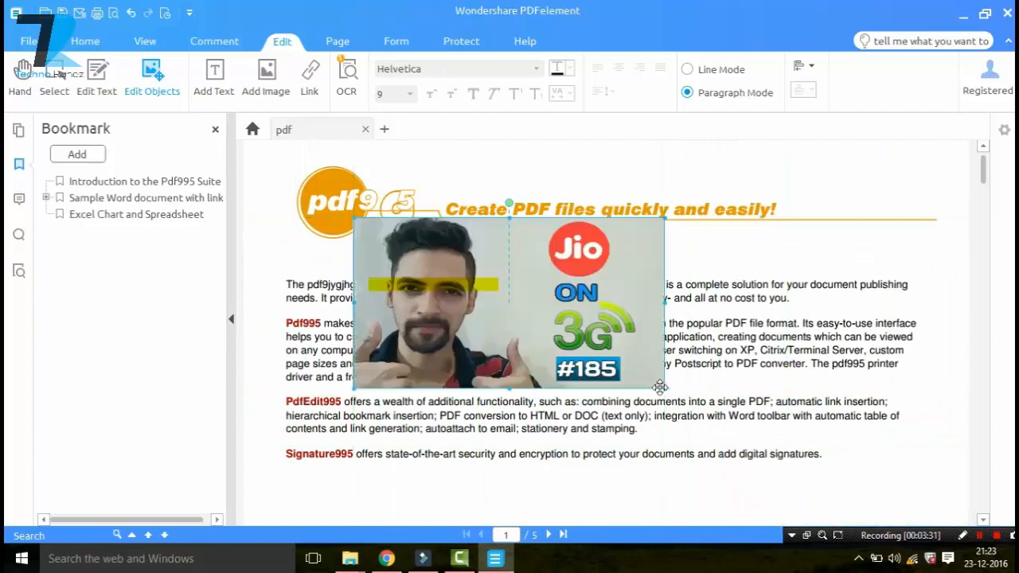
pyautogui.moveTo(664, 388); pyautogui.dragTo(353, 212)
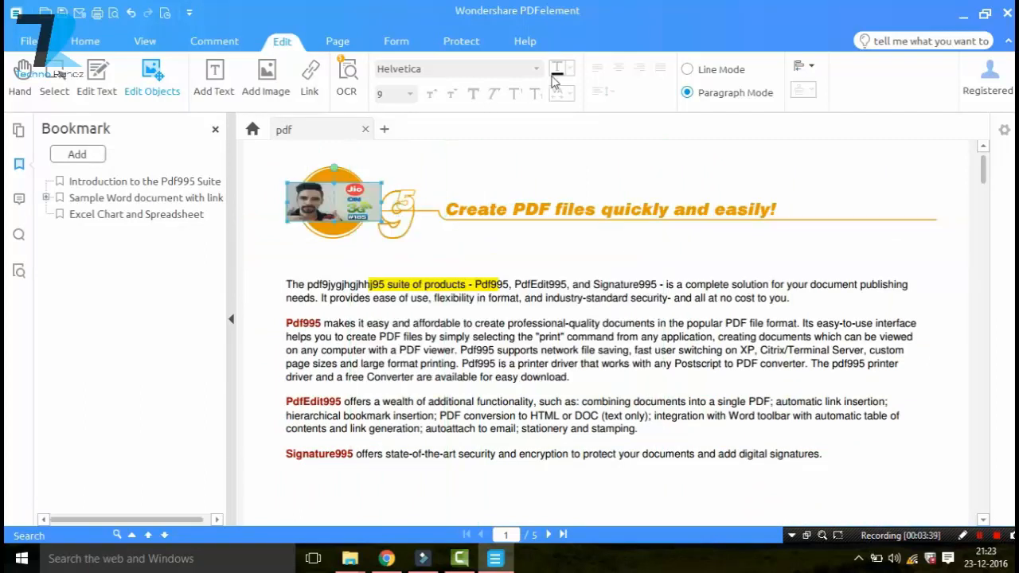
pyautogui.click(442, 355)
# - Activate the body text block with Edit Text, and view the document in full screen before returning to the normal view
pyautogui.click(97, 80)
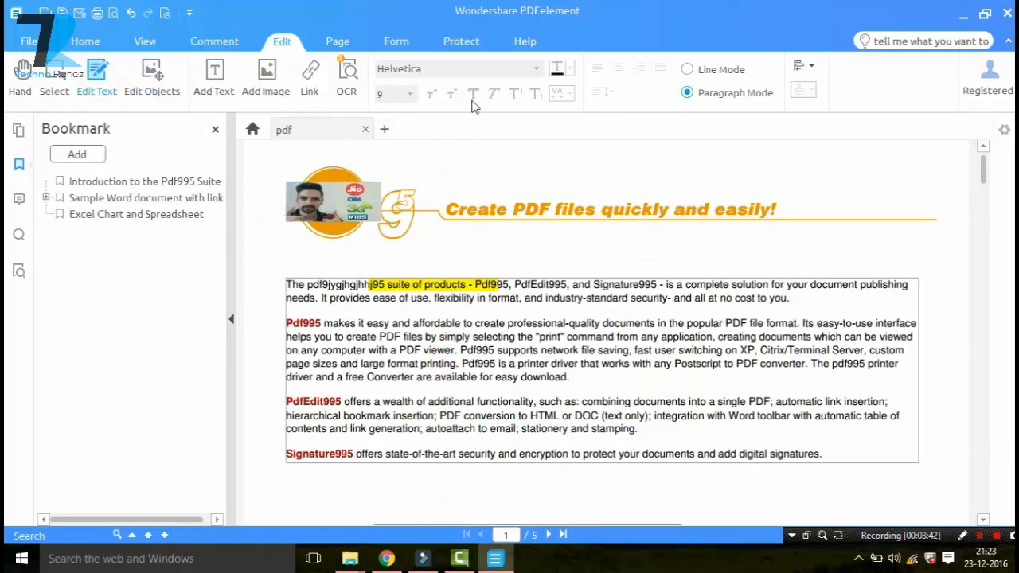
pyautogui.click(496, 377)
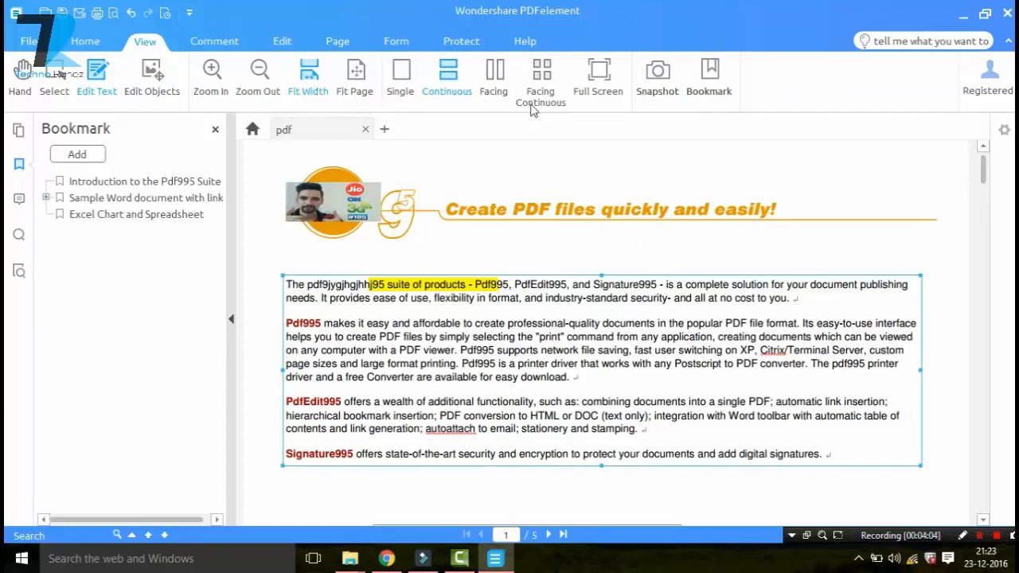
pyautogui.click(598, 74)
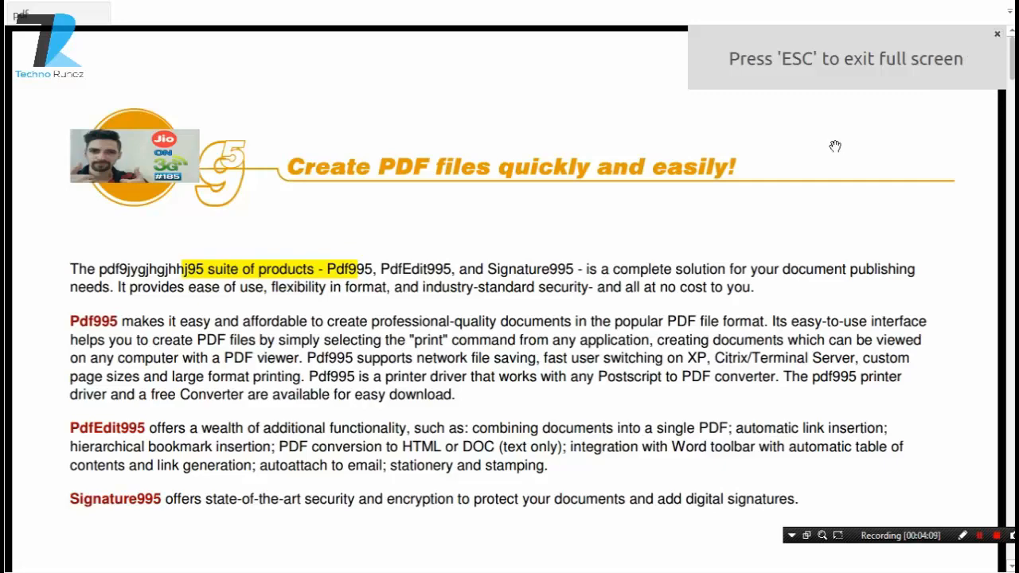
pyautogui.press('Escape')
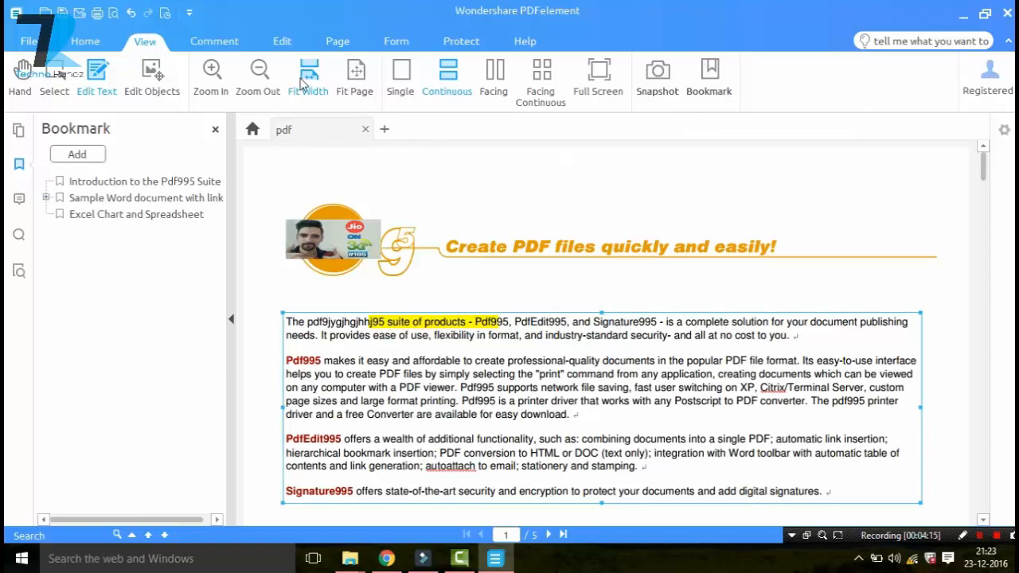
# - Add an empty sticky note just above "PdfEdit995" in the first body line and close its pop-up
pyautogui.click(216, 44)
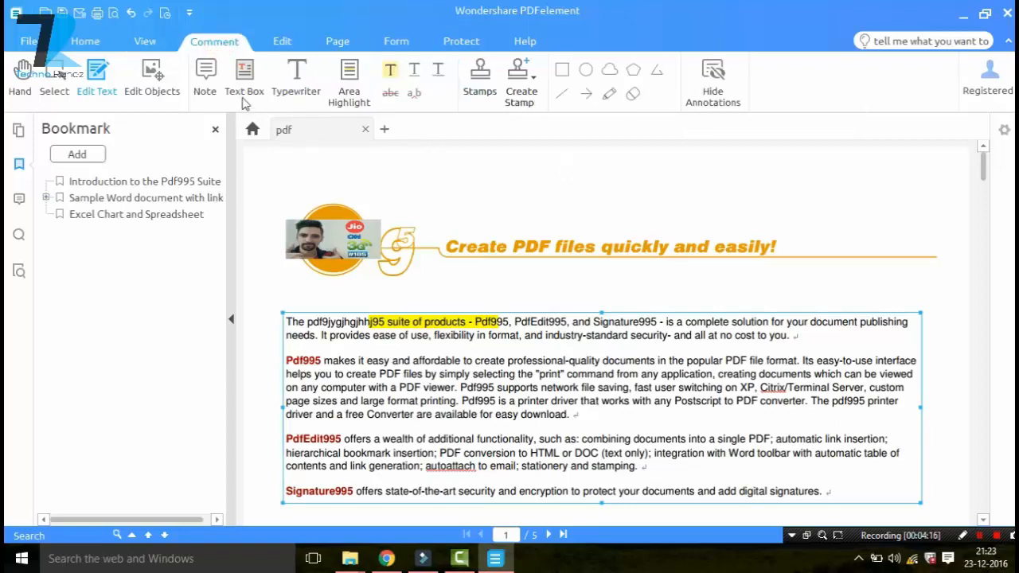
pyautogui.click(205, 87)
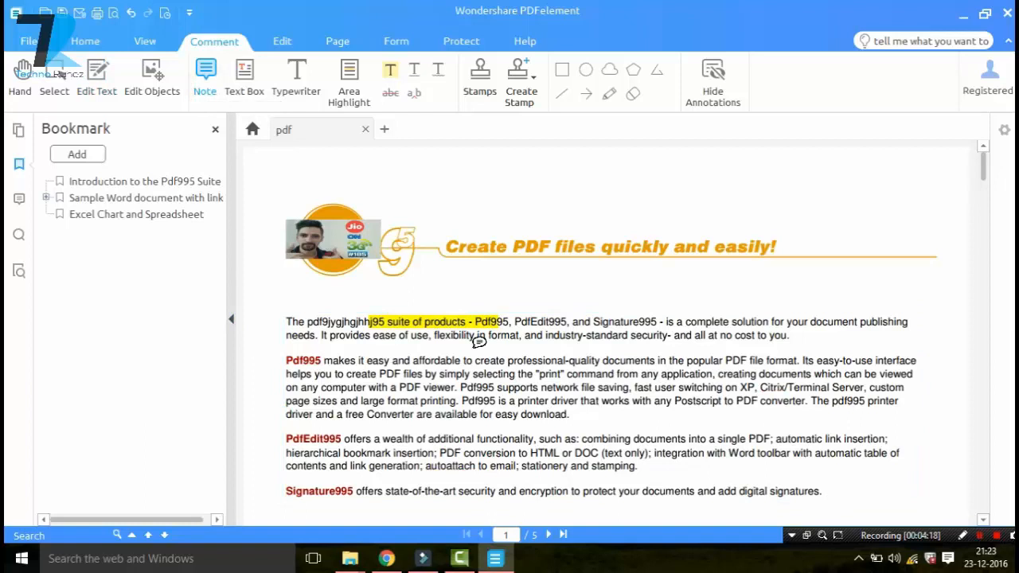
pyautogui.click(531, 300)
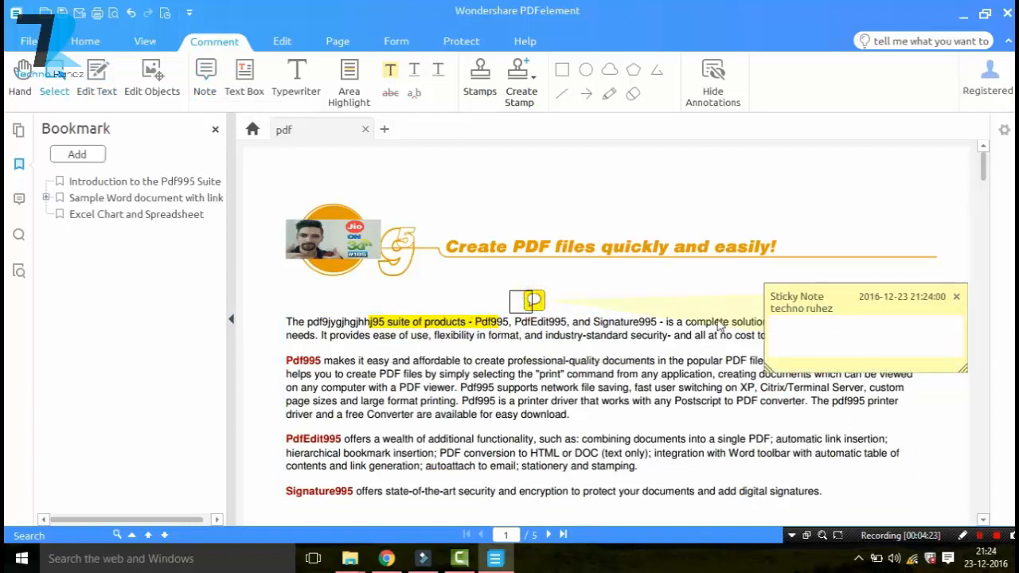
pyautogui.click(788, 331)
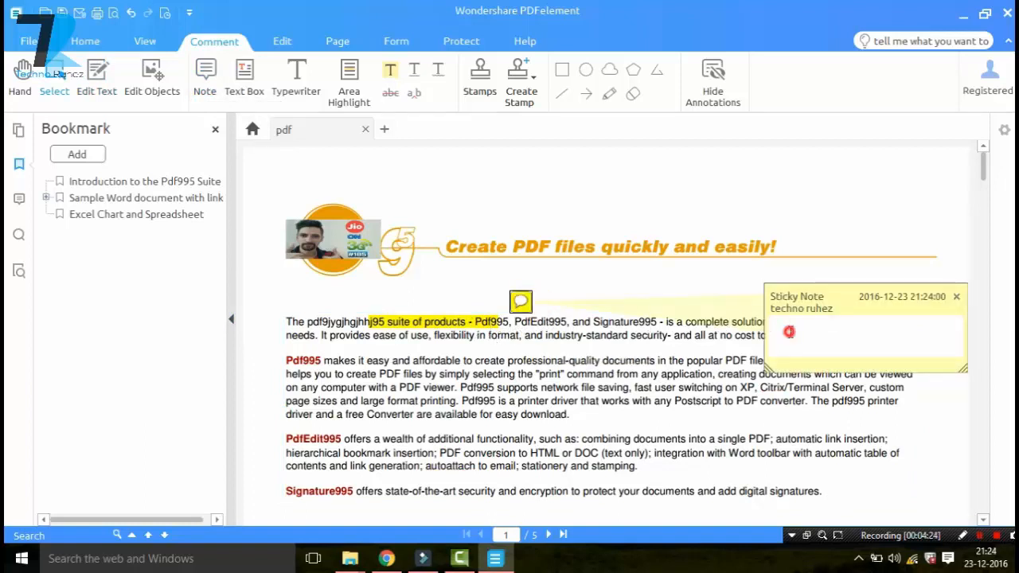
pyautogui.click(955, 296)
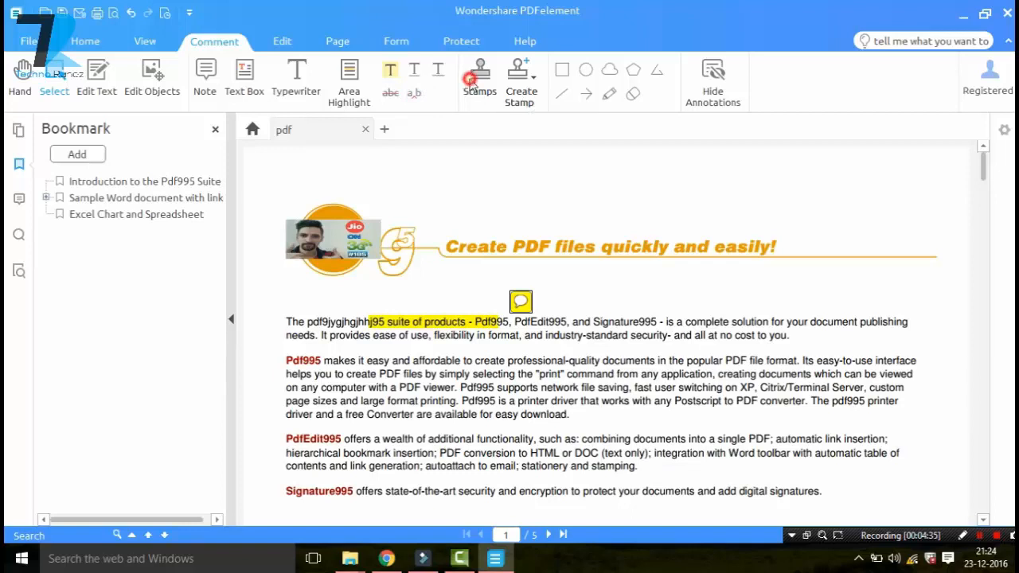
# - Place the green check mark stamp over the end of the heading "Create PDF files quickly and easily!"
pyautogui.click(479, 84)
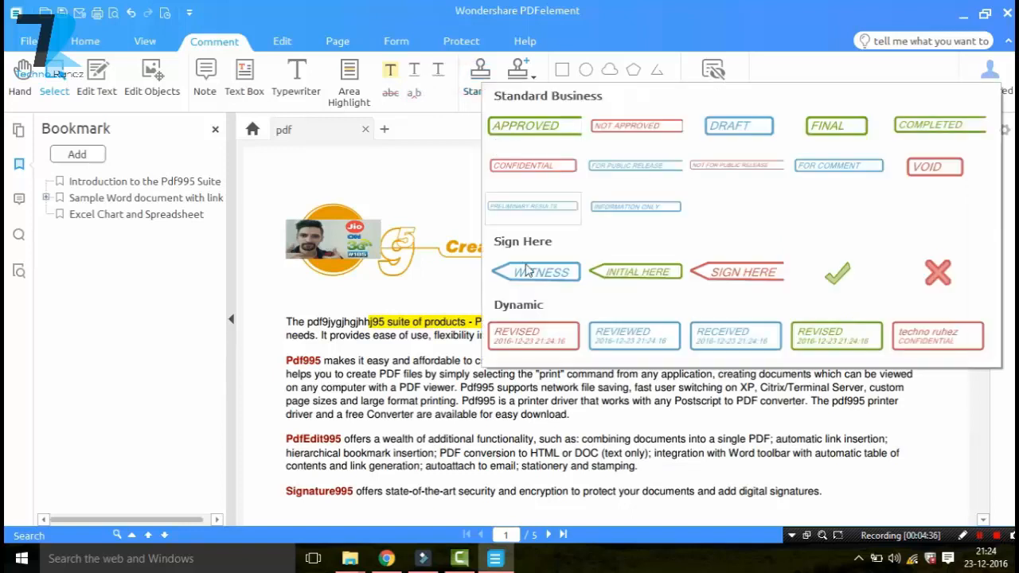
pyautogui.click(840, 288)
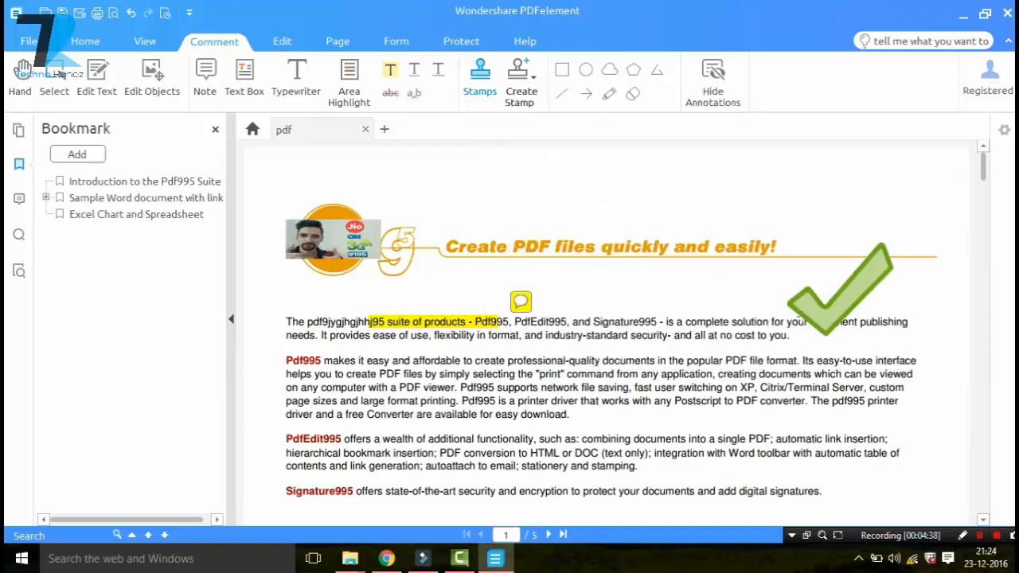
pyautogui.click(644, 278)
pyautogui.click(535, 84)
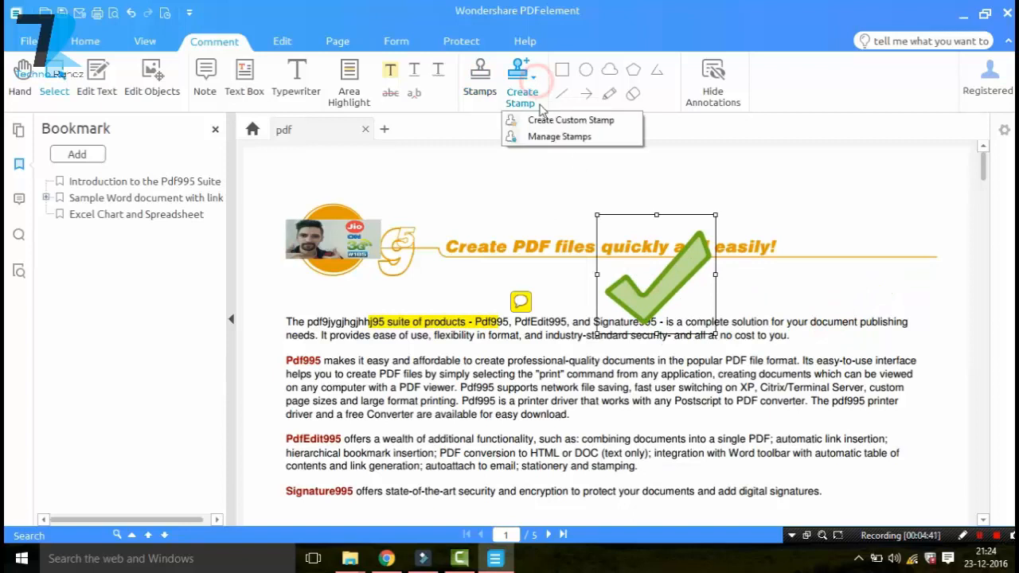
pyautogui.click(857, 321)
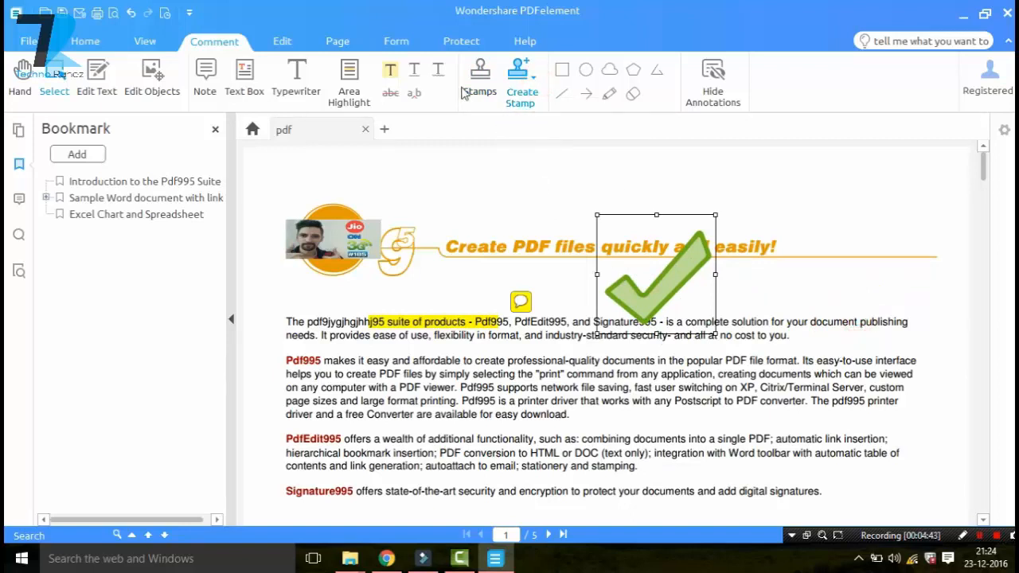
# - Add a text watermark reading "ruhez" to the document and check it on the first page
pyautogui.click(282, 40)
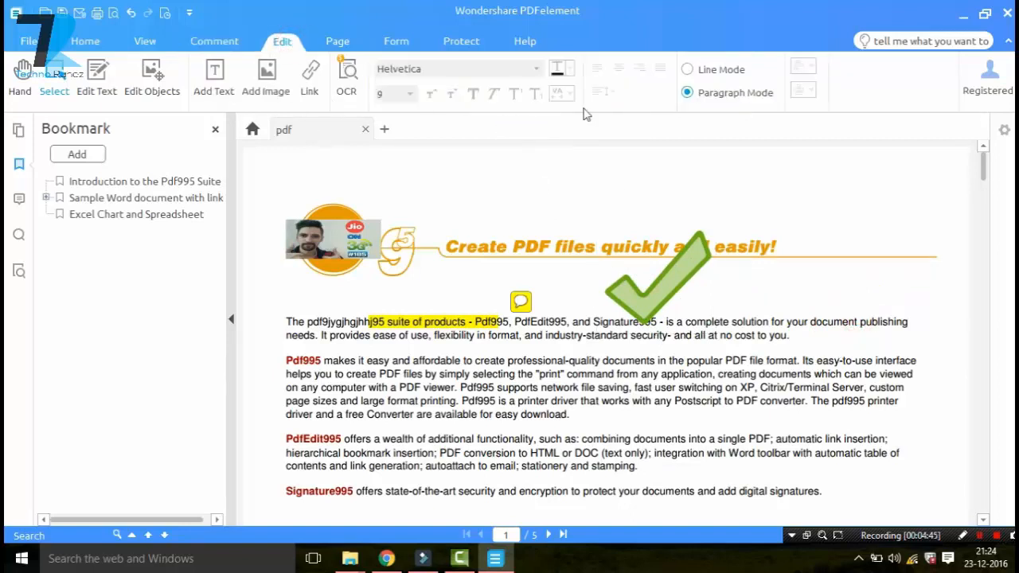
pyautogui.click(339, 41)
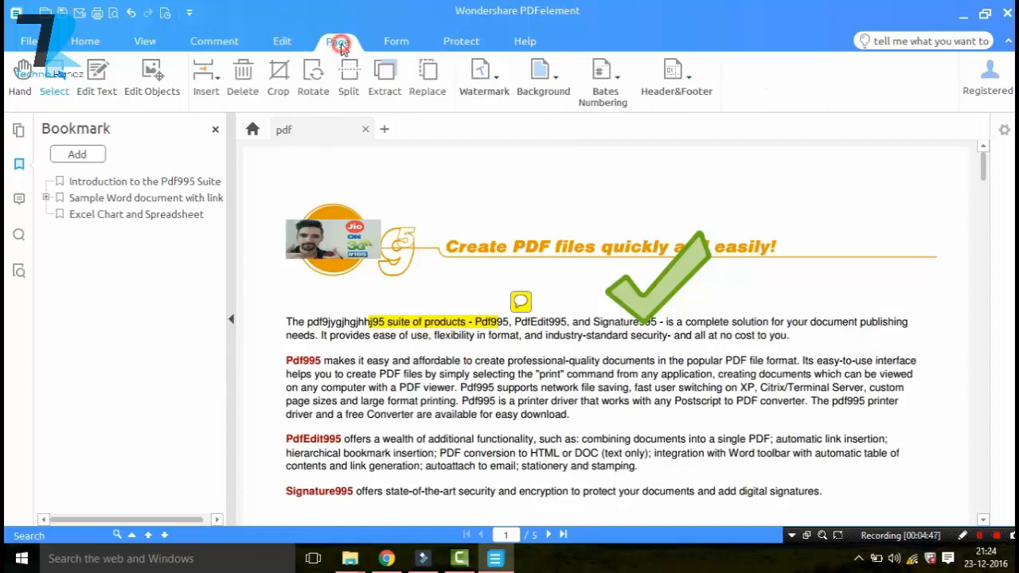
pyautogui.click(471, 96)
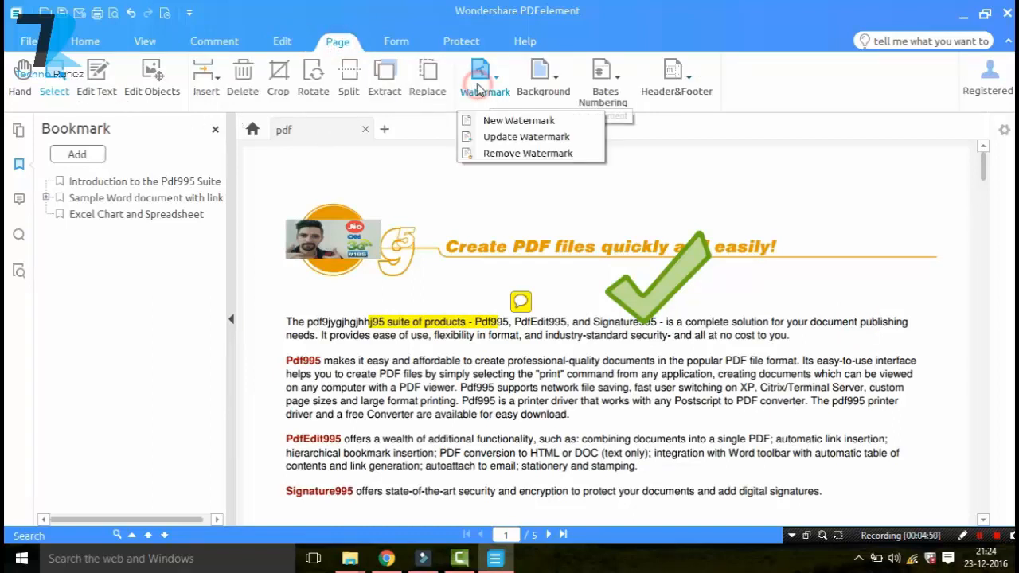
pyautogui.click(503, 123)
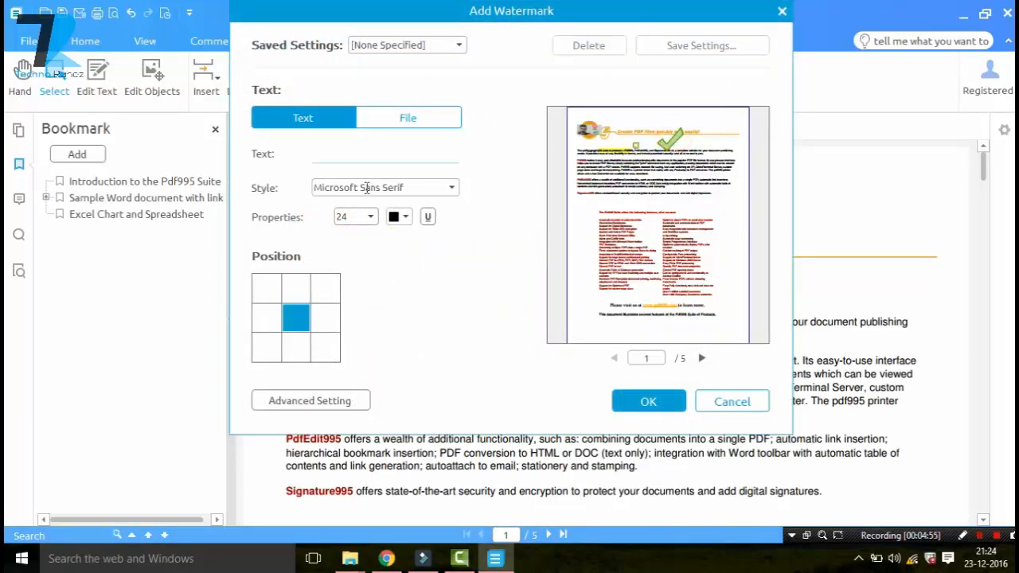
pyautogui.write('ruhez')
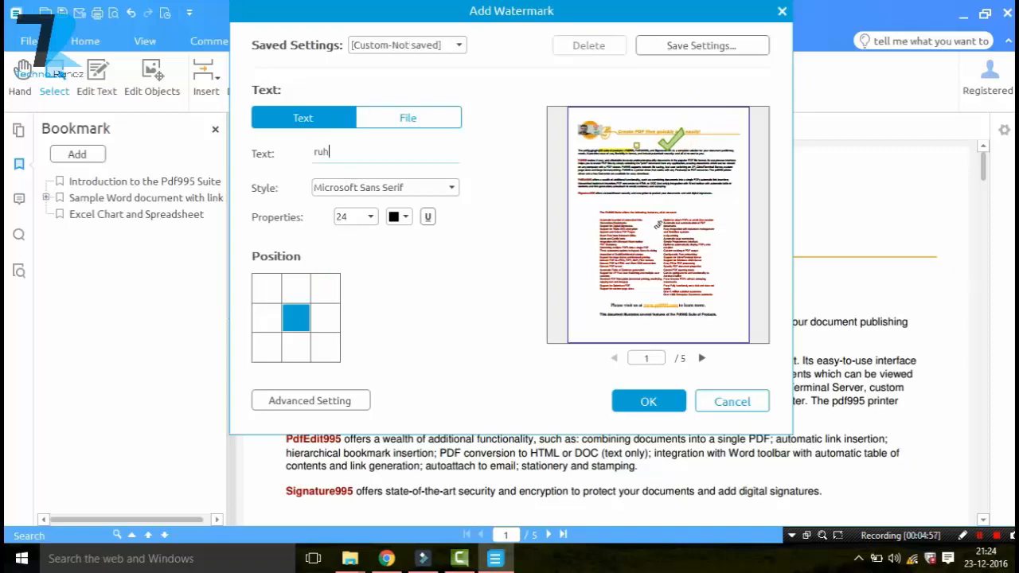
pyautogui.click(646, 400)
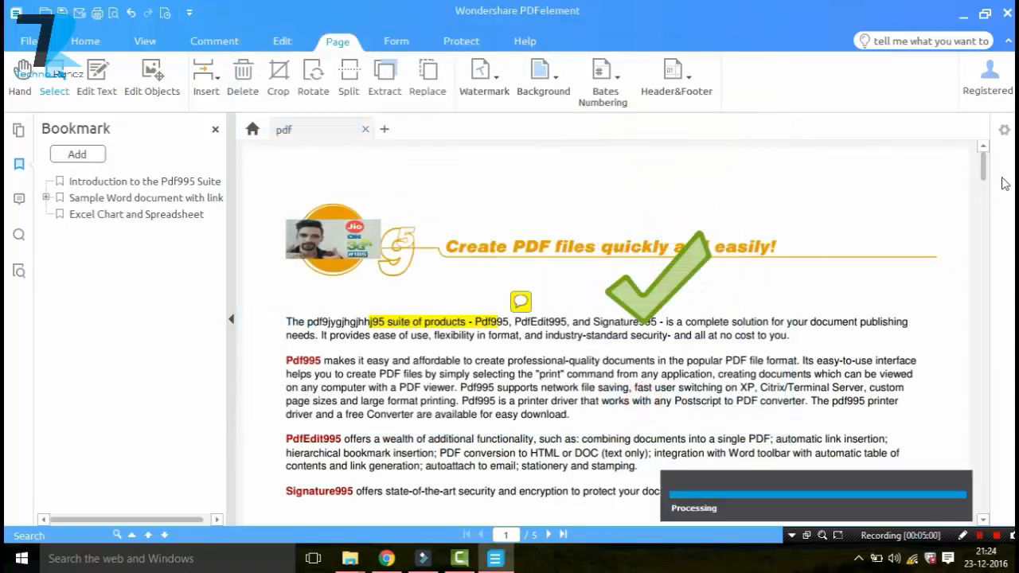
pyautogui.scroll(-10, 654, 207)
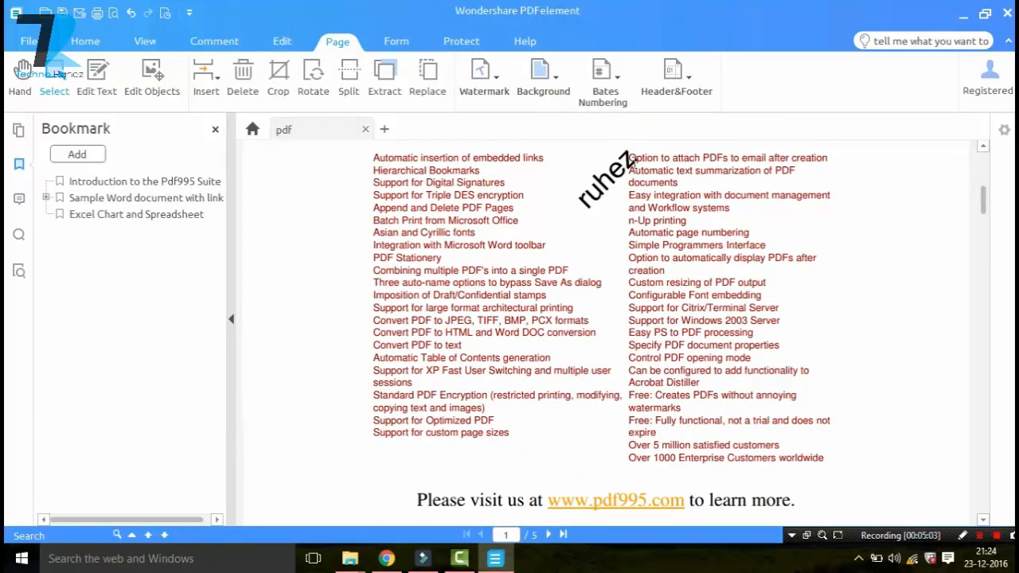
pyautogui.moveTo(615, 183)
pyautogui.mouseDown()
pyautogui.moveTo(593, 205)
pyautogui.moveTo(619, 177)
pyautogui.mouseUp()
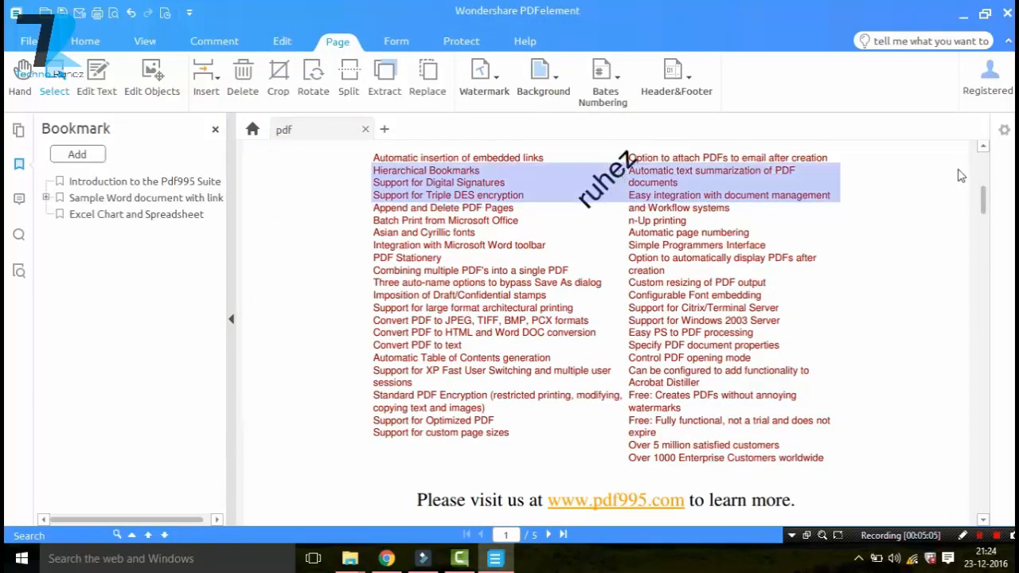
pyautogui.moveTo(982, 202); pyautogui.dragTo(983, 183)
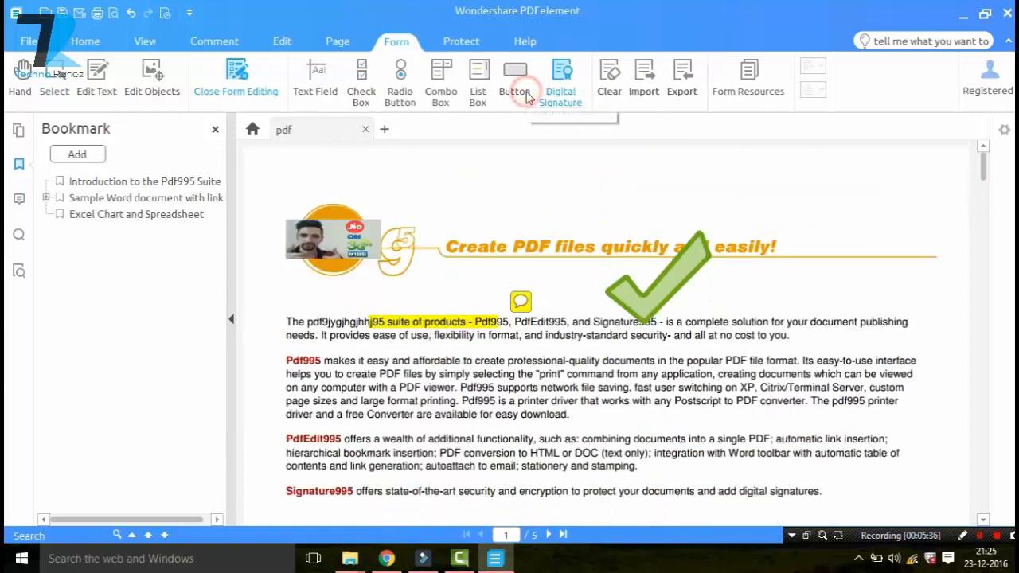
# - Place a digital signature field beyond the end of the heading "Create PDF files quickly and easily!" and name it "tfyfyugyg"
pyautogui.click(514, 73)
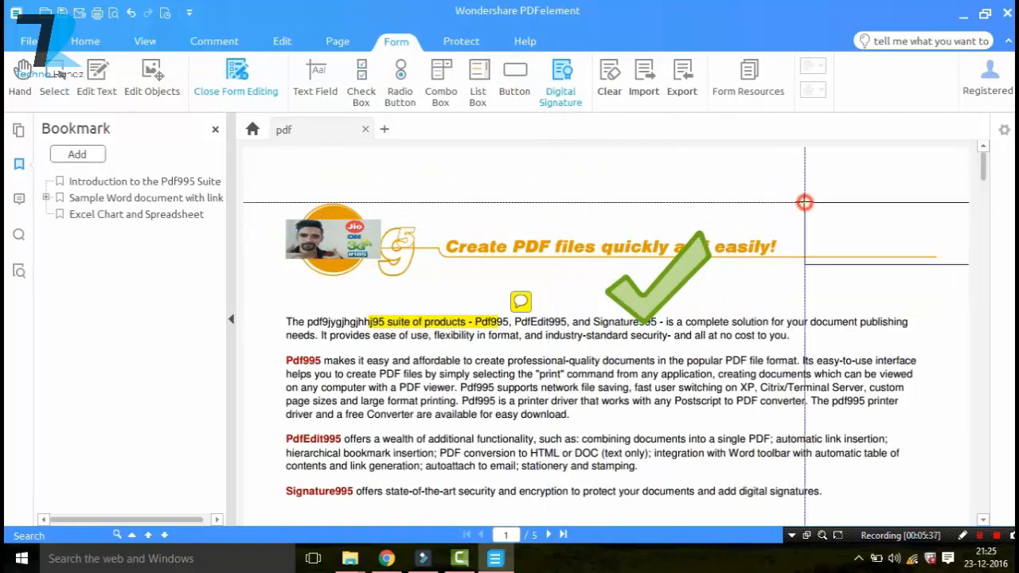
pyautogui.click(869, 242)
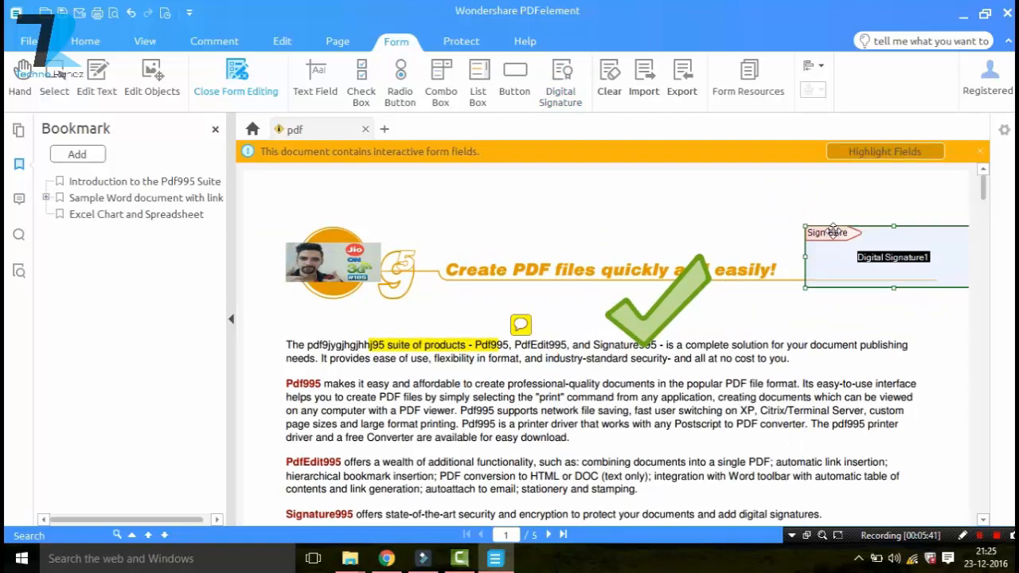
pyautogui.doubleClick(893, 253)
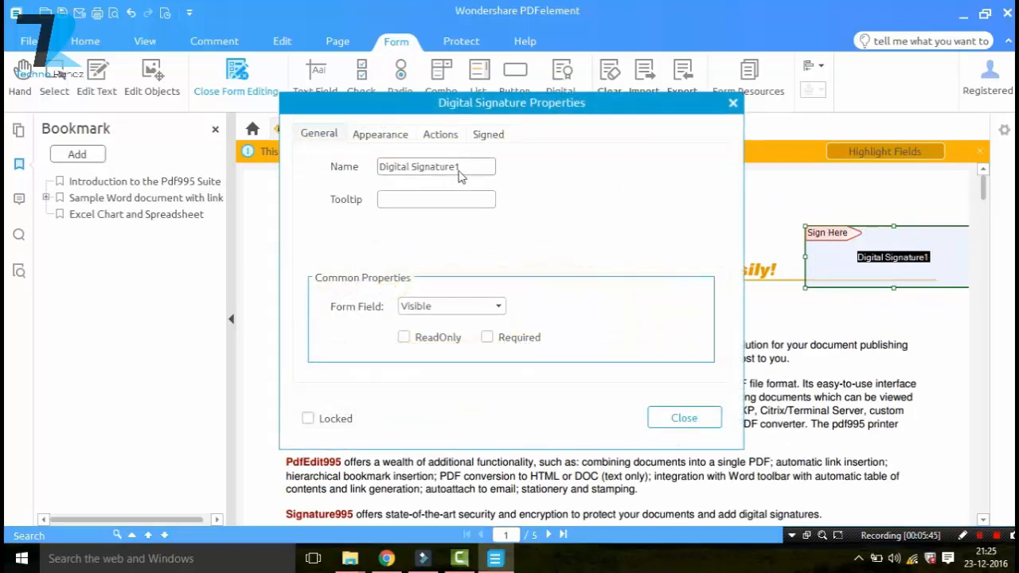
pyautogui.moveTo(460, 175); pyautogui.dragTo(324, 186)
pyautogui.write('tfyfyugyg')
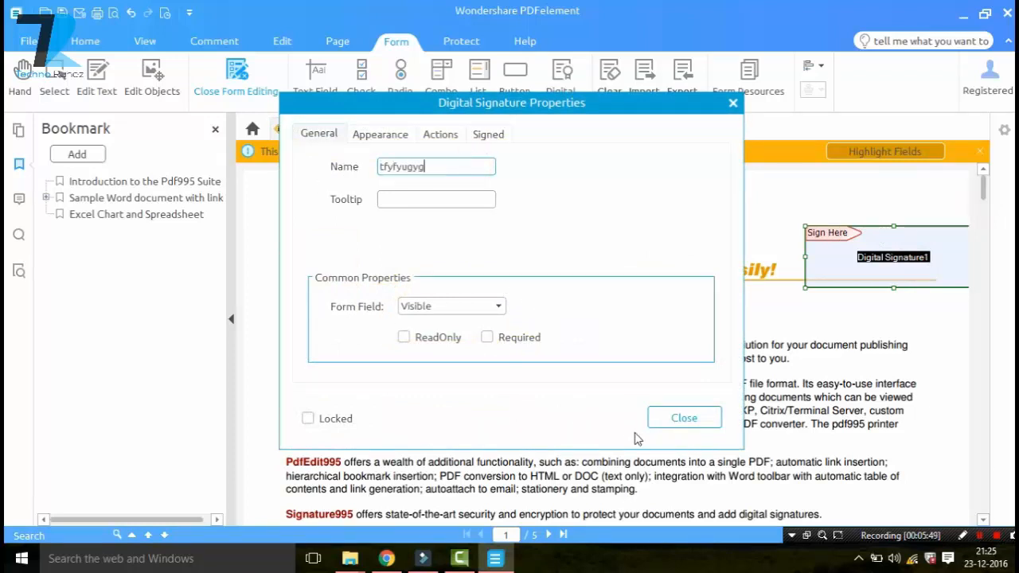
pyautogui.click(715, 422)
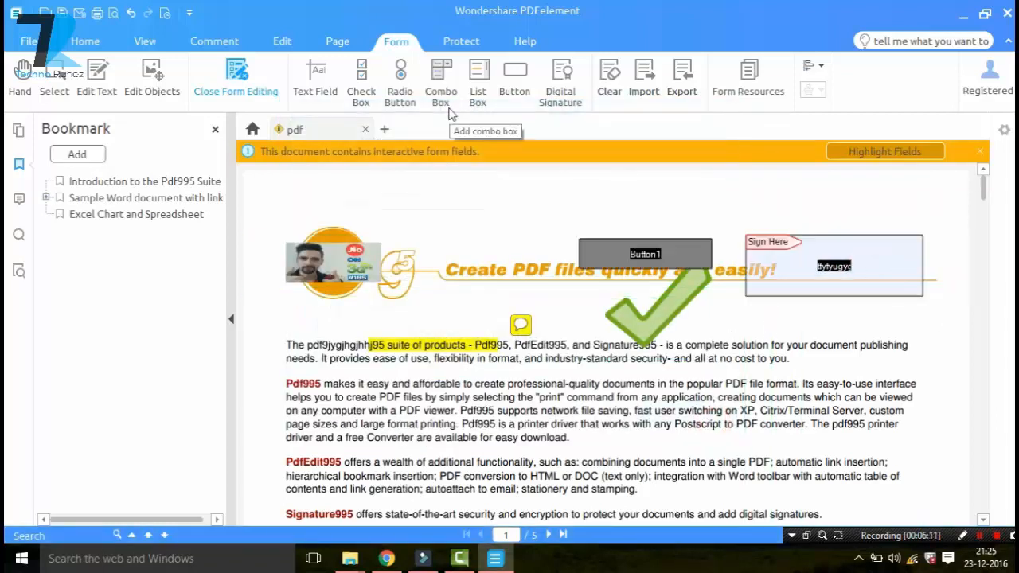
pyautogui.click(518, 82)
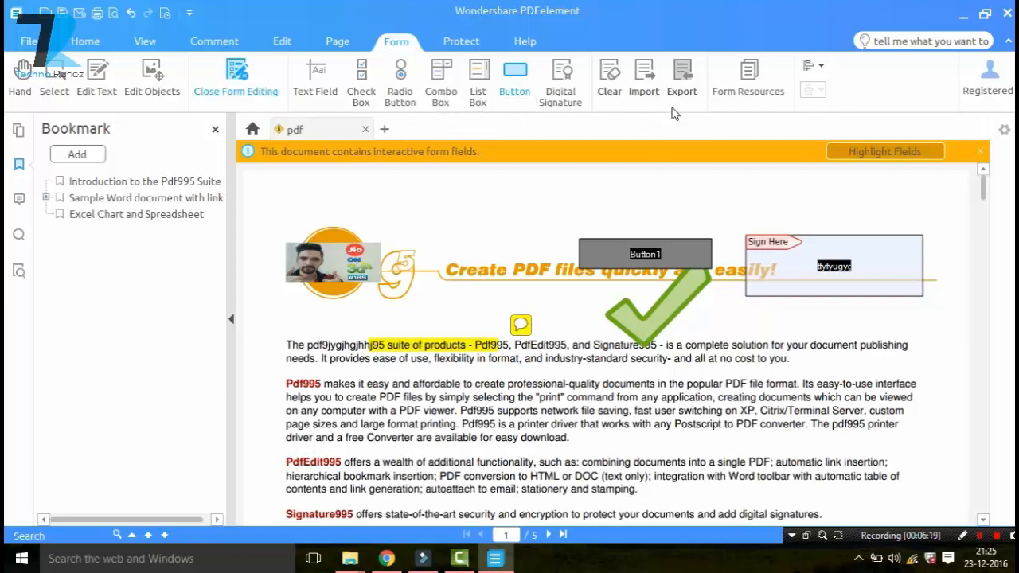
pyautogui.click(462, 40)
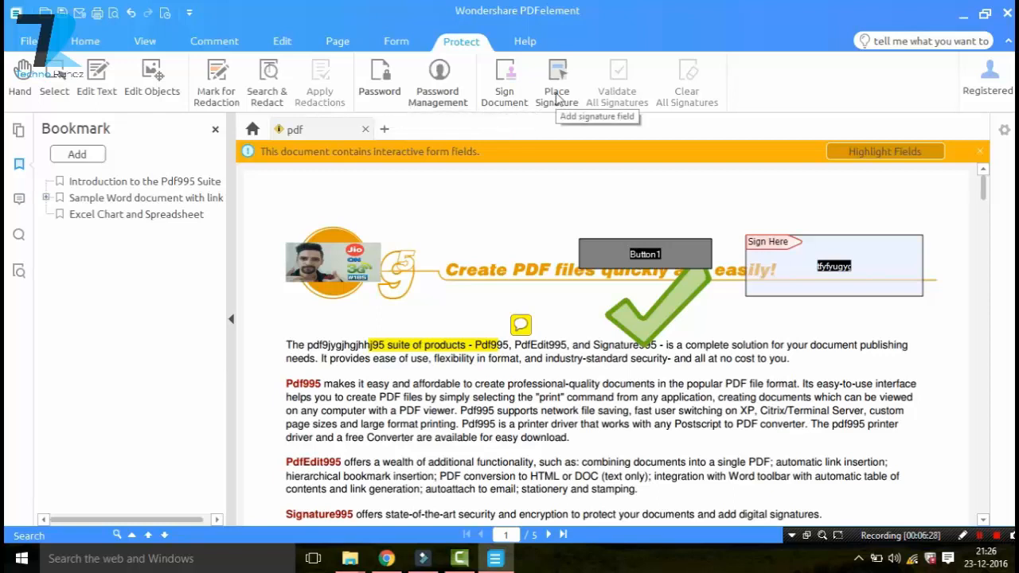
pyautogui.click(81, 41)
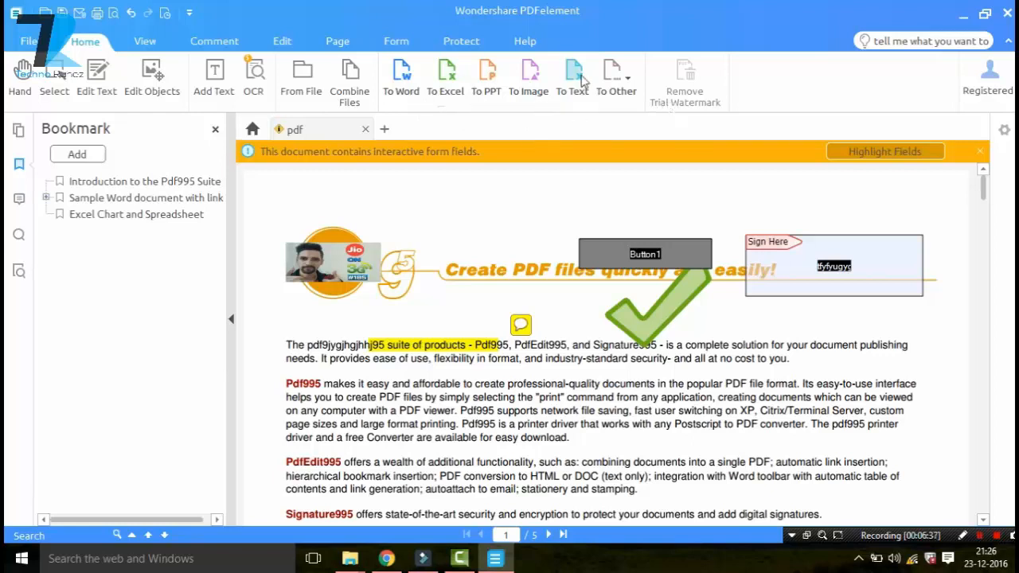
pyautogui.click(614, 76)
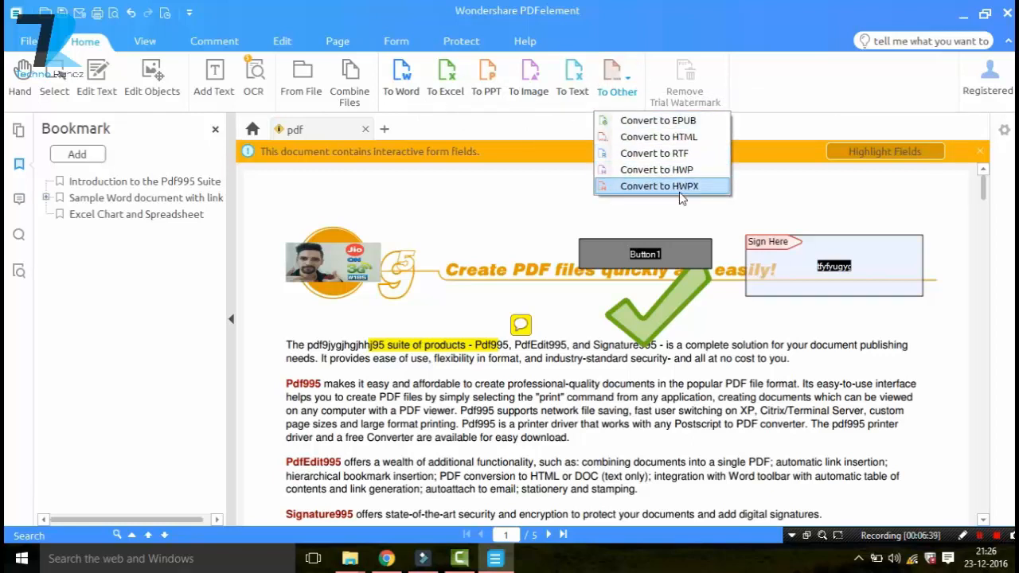
pyautogui.click(769, 88)
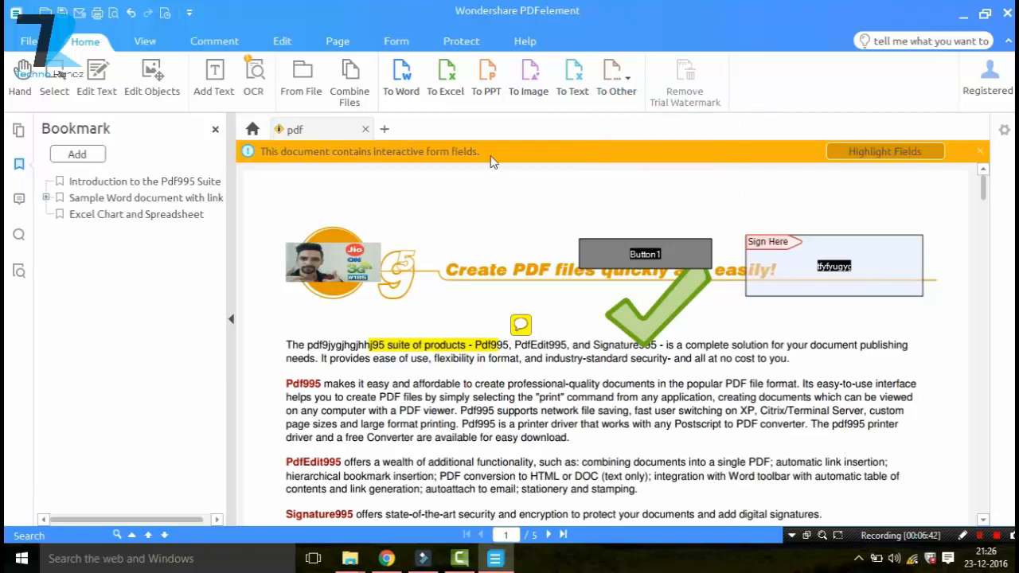
# - Save the document and convert all pages of pdf.pdf to Word (*.docx) in the desktop's PDFelement\Convert folder
pyautogui.click(402, 76)
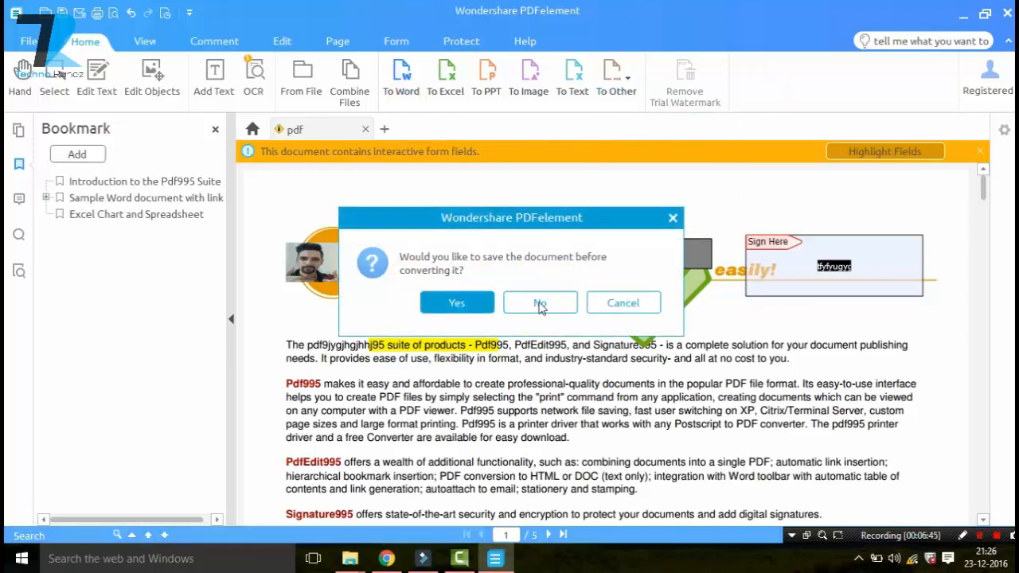
pyautogui.click(457, 302)
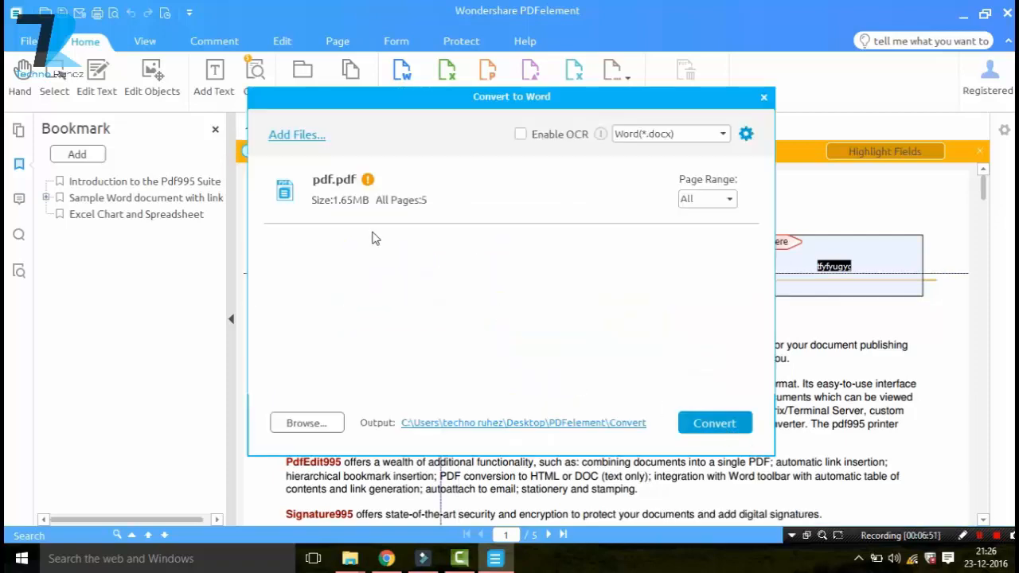
pyautogui.click(697, 423)
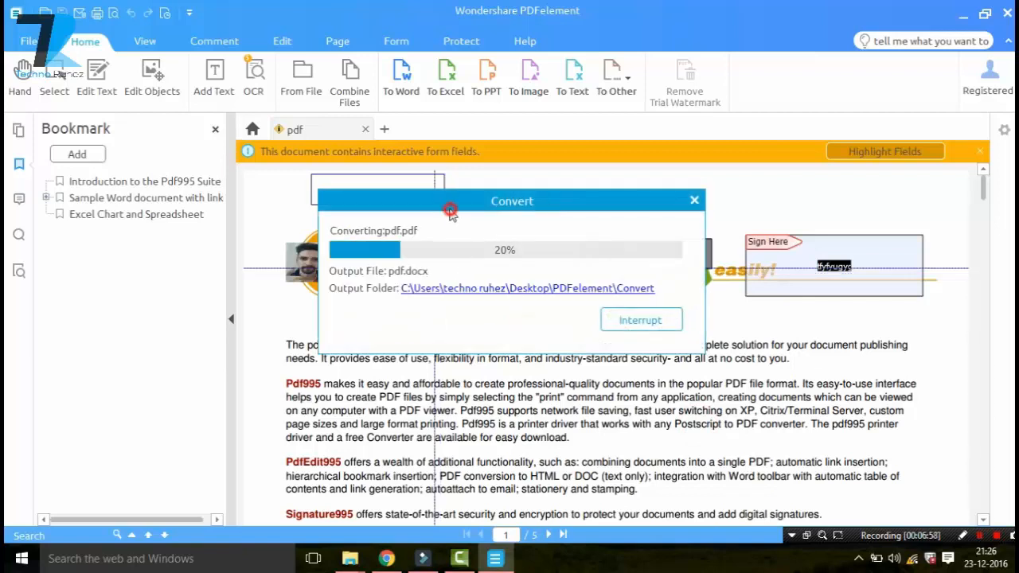
pyautogui.moveTo(451, 211); pyautogui.dragTo(449, 197)
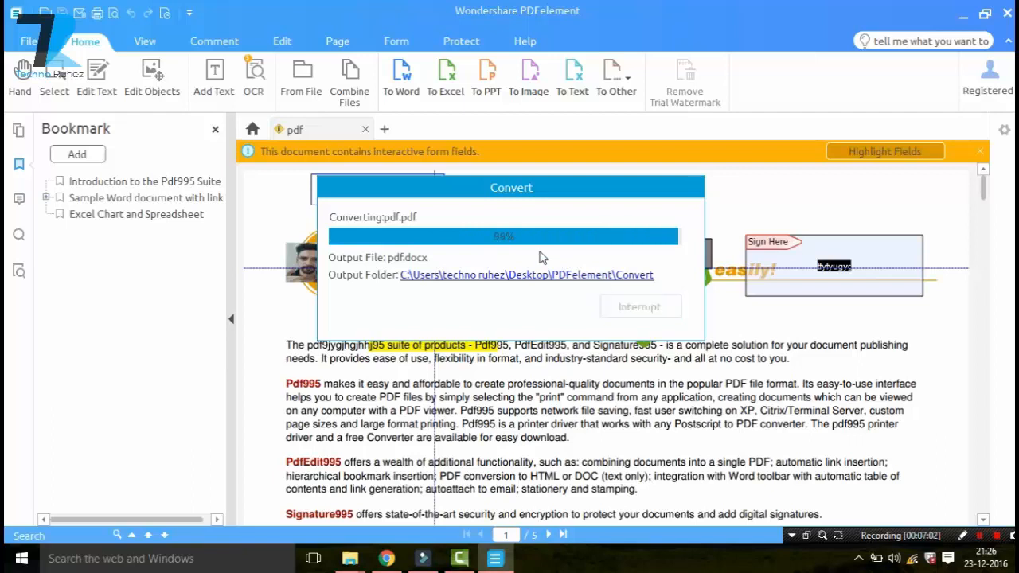
pyautogui.click(635, 310)
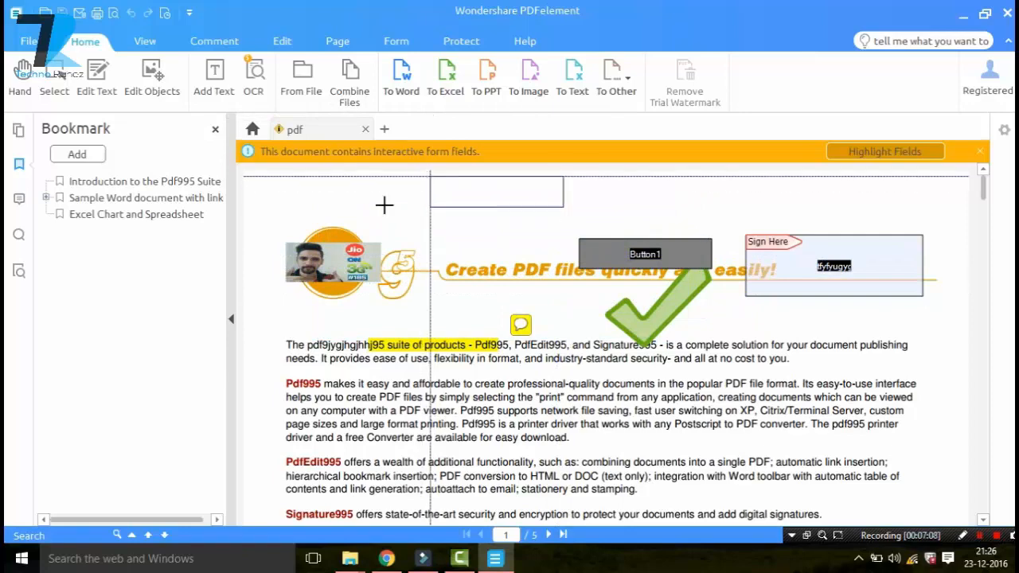
# - Look over the file management options and examine the General, Font, Convert, OCR and Update settings in the preferences
pyautogui.click(26, 44)
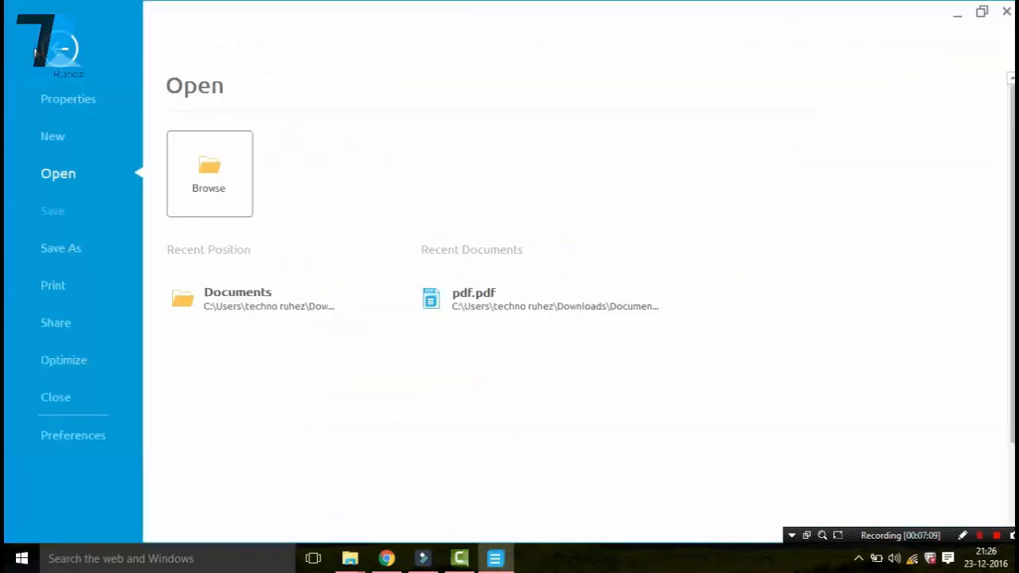
pyautogui.click(61, 52)
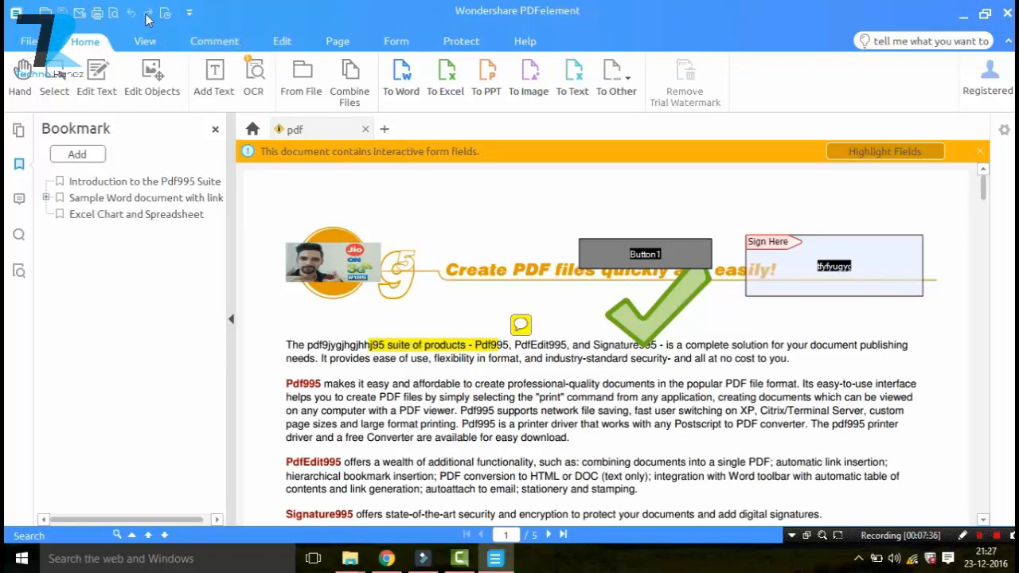
pyautogui.click(24, 45)
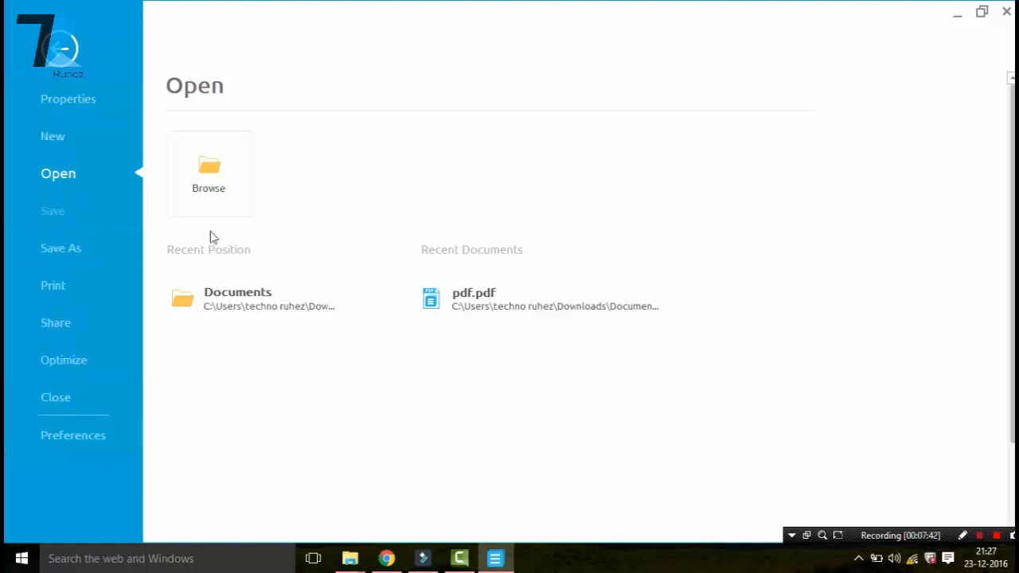
pyautogui.click(80, 437)
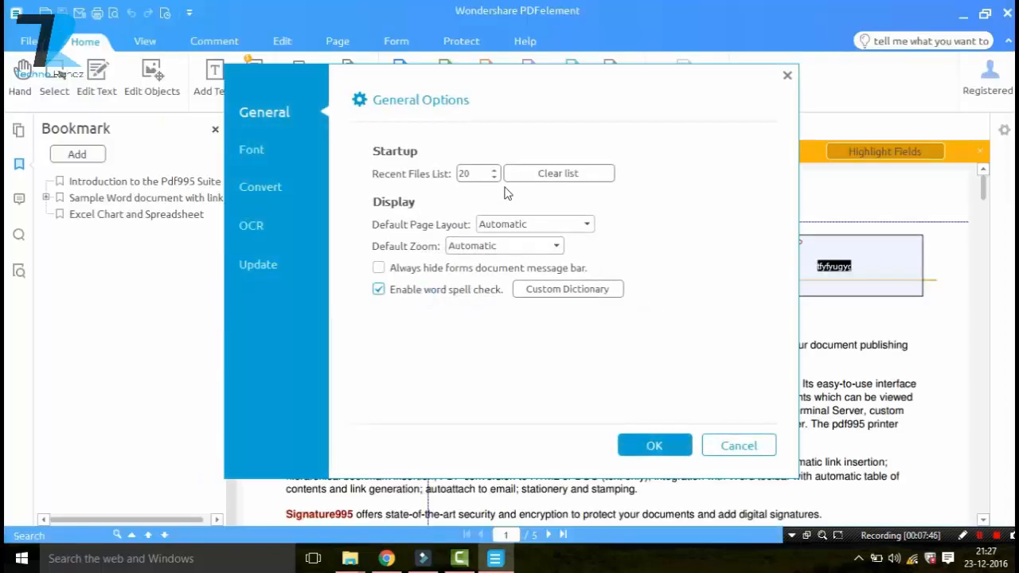
pyautogui.moveTo(464, 86); pyautogui.dragTo(450, 80)
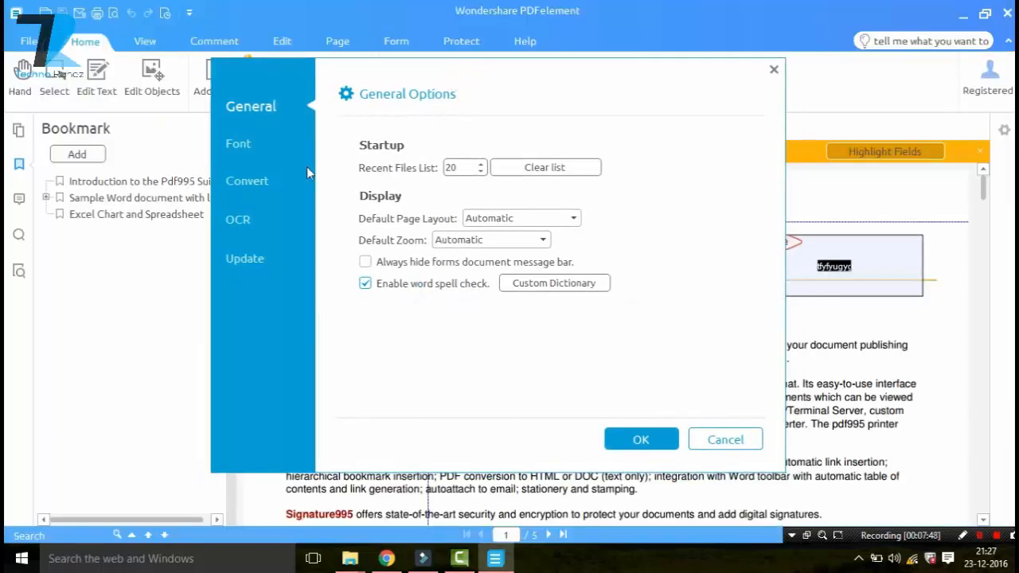
pyautogui.click(265, 149)
pyautogui.click(262, 176)
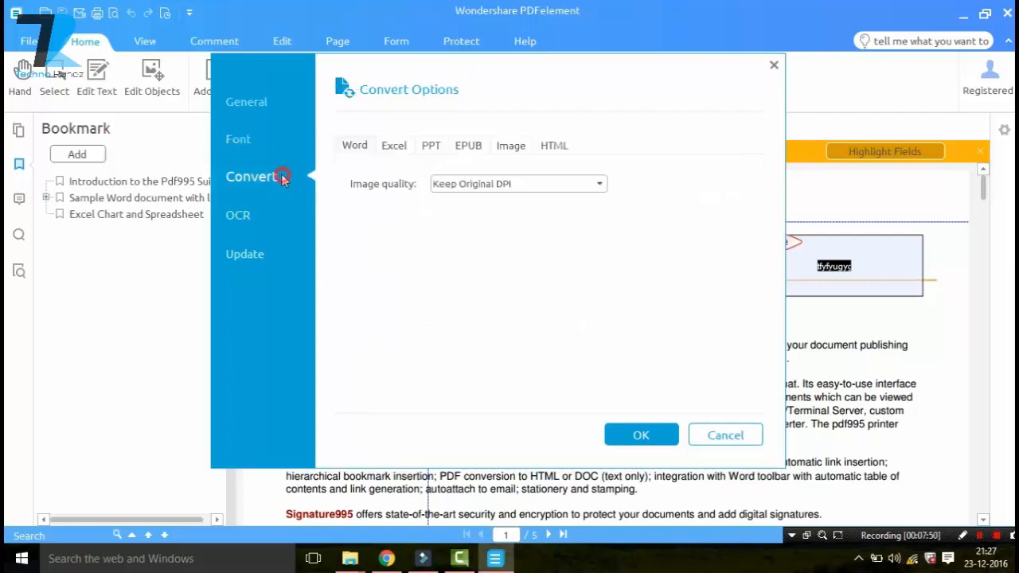
pyautogui.click(242, 214)
pyautogui.click(254, 255)
pyautogui.click(271, 117)
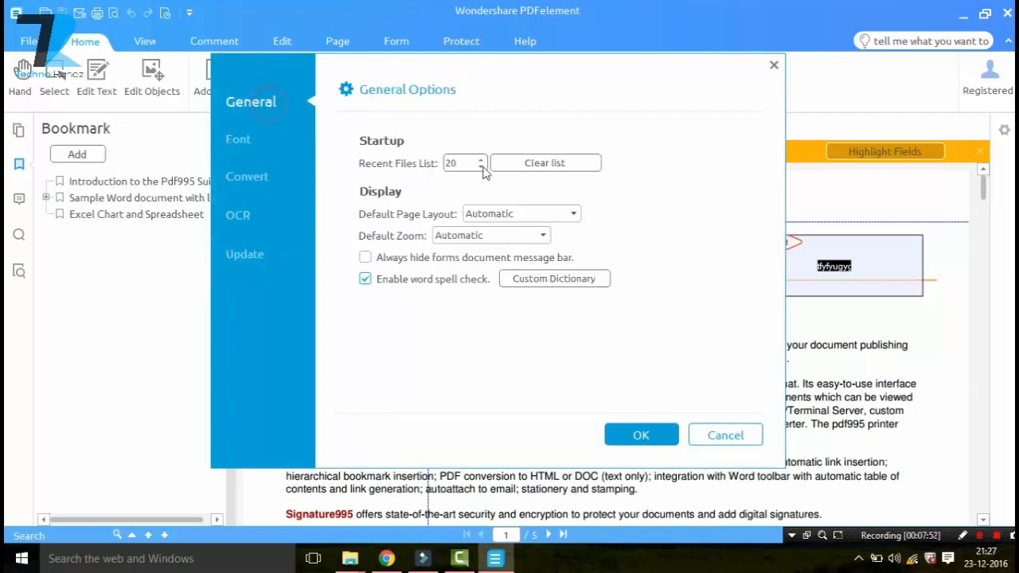
pyautogui.moveTo(459, 73); pyautogui.dragTo(467, 72)
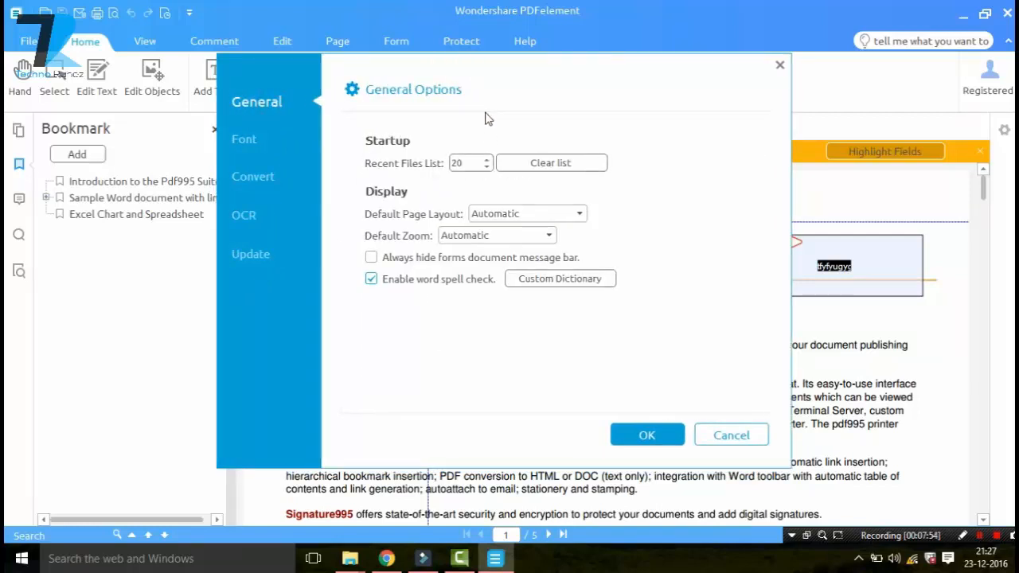